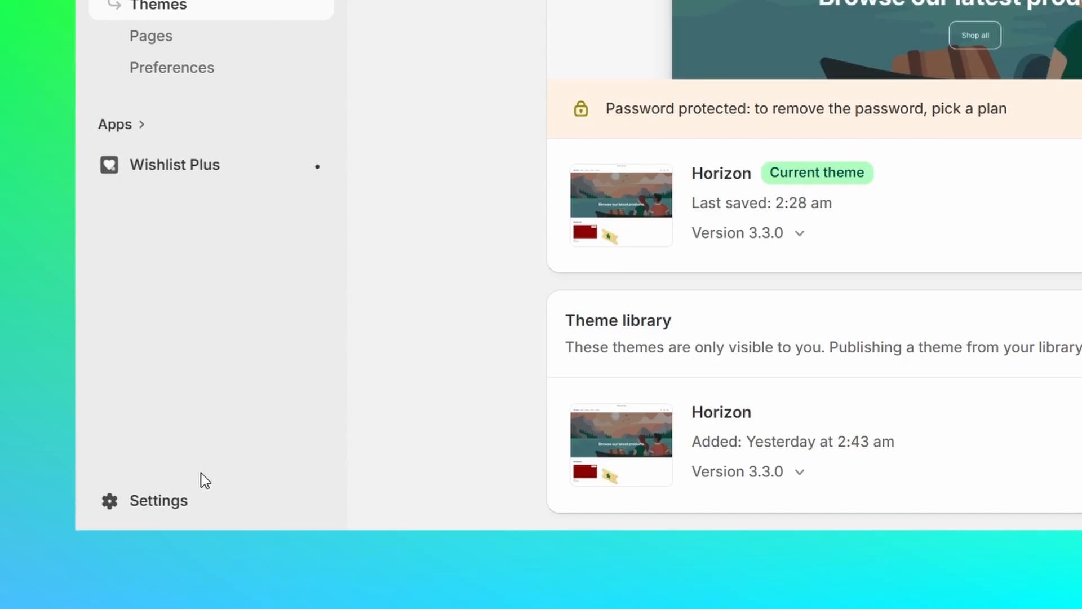
# - Go from Settings > Apps > Develop apps to the Dev Dashboard via Build apps
pyautogui.click(176, 505)
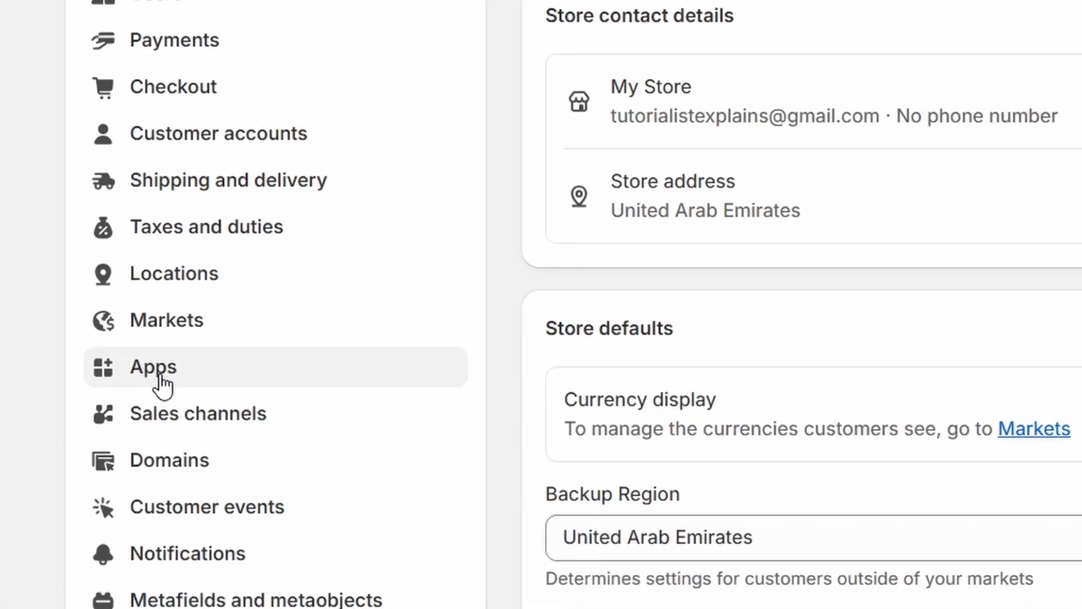
pyautogui.click(223, 401)
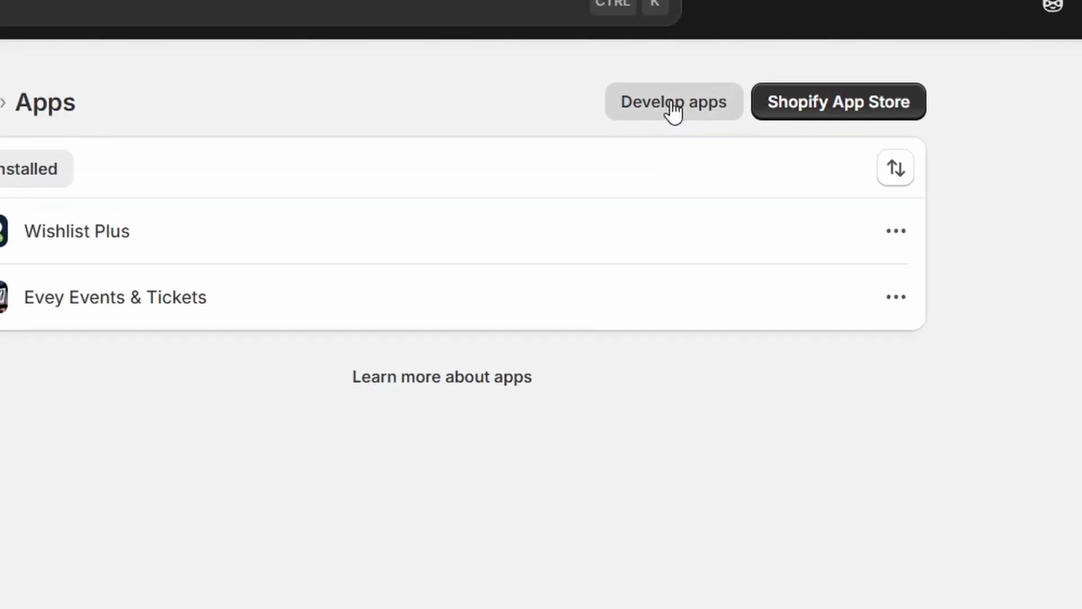
pyautogui.click(673, 107)
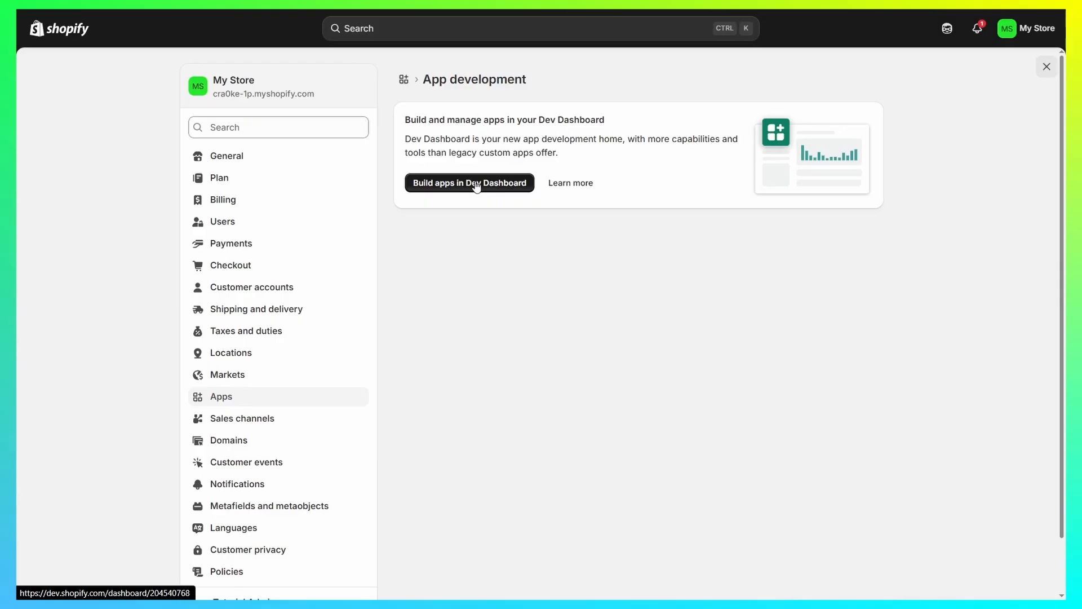
pyautogui.click(499, 184)
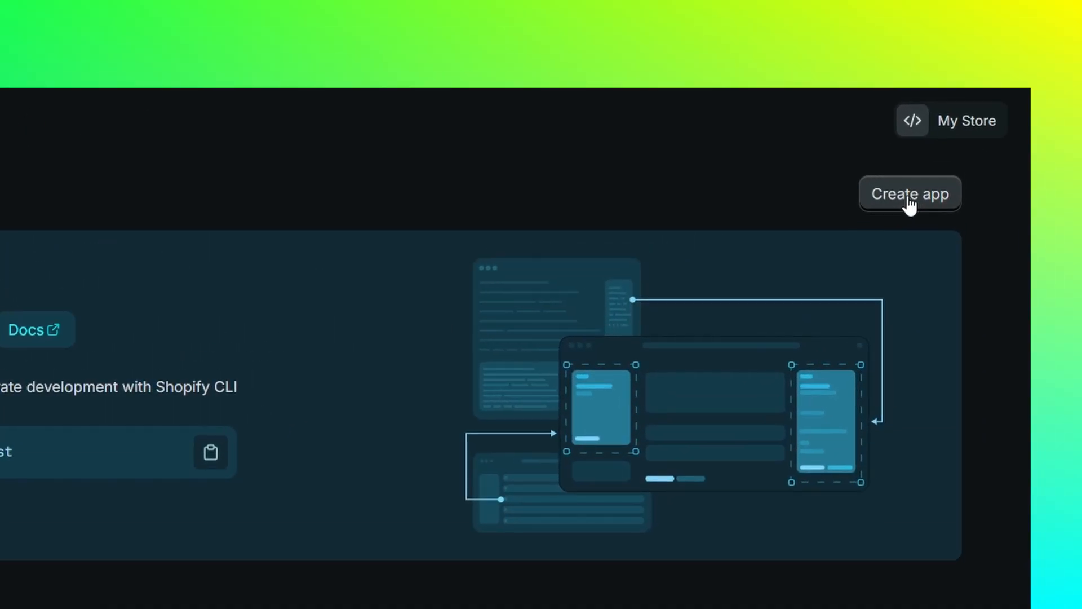
# - Create a new app named 'Test App'
pyautogui.click(910, 201)
pyautogui.click(729, 183)
pyautogui.click(750, 213)
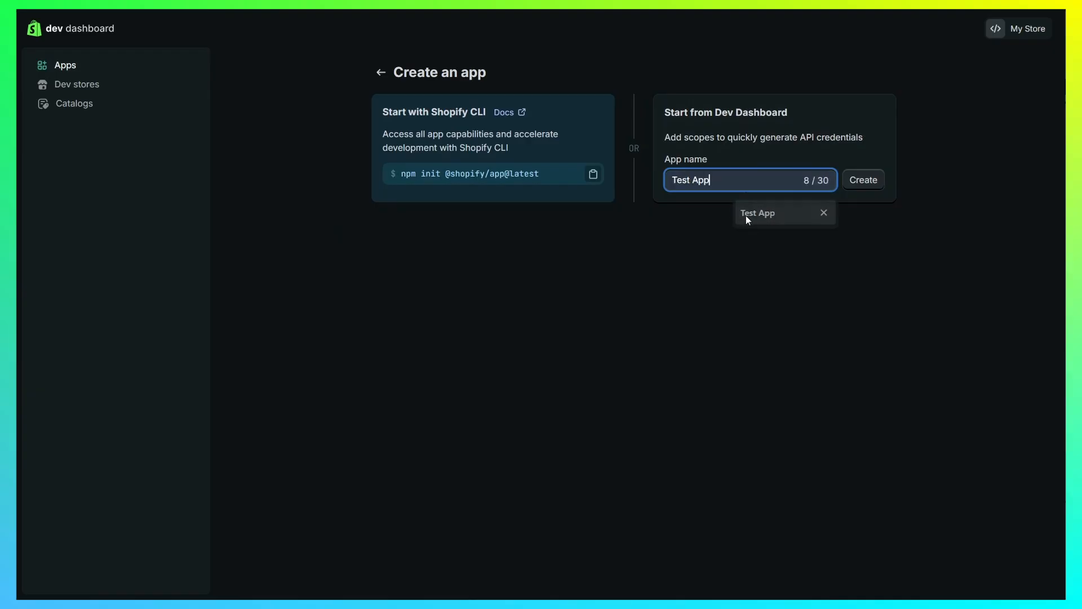
pyautogui.click(857, 184)
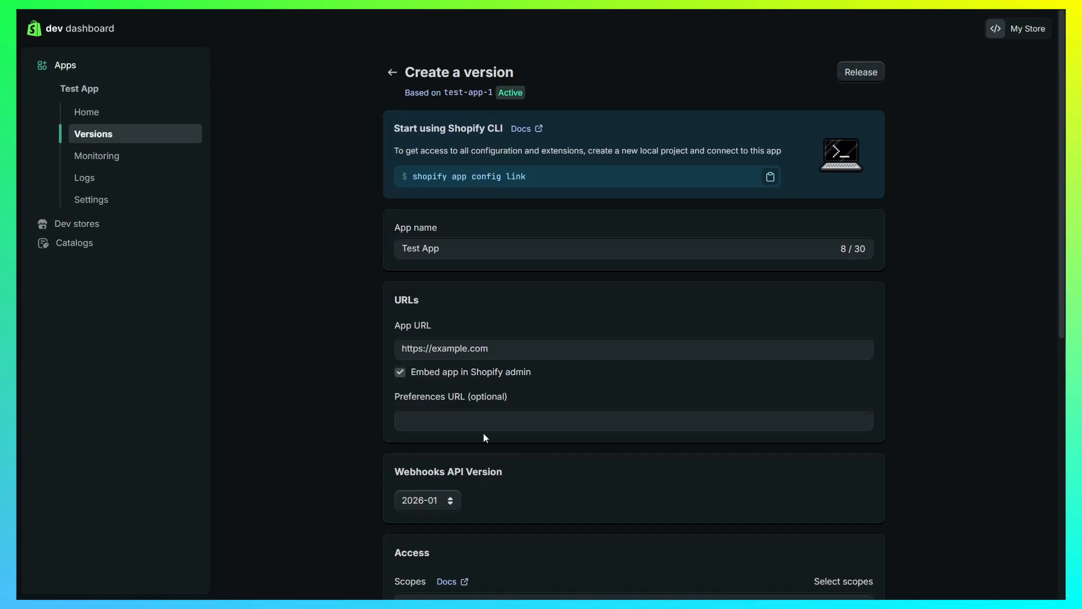
# - Give Test App the read_customers, read_products and write_products access scopes
pyautogui.scroll(-3, 445, 395)
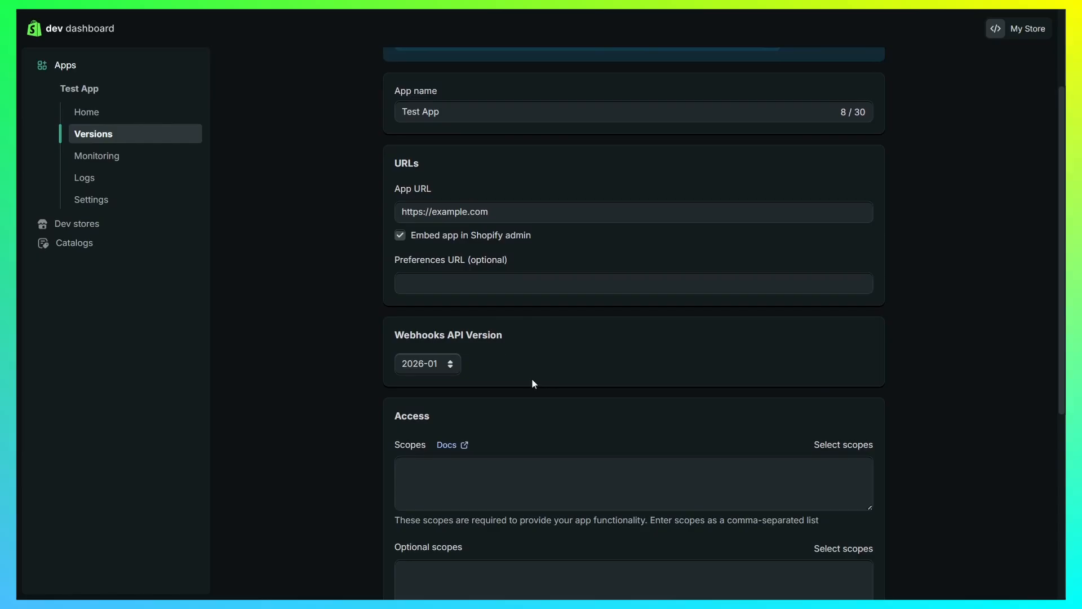
pyautogui.scroll(-4, 532, 383)
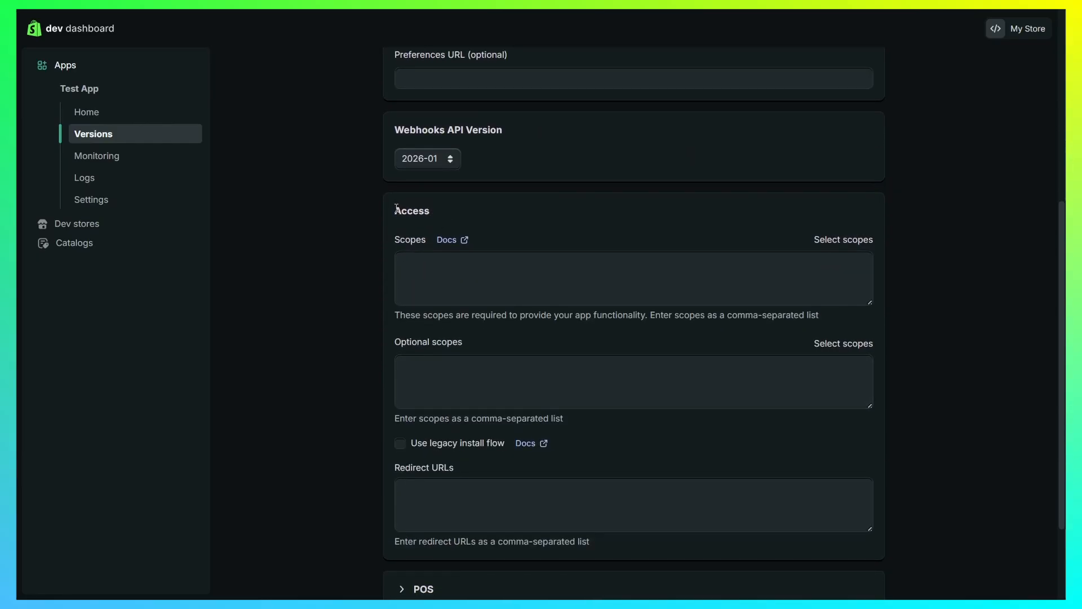
pyautogui.moveTo(396, 208); pyautogui.dragTo(470, 208)
pyautogui.click(471, 208)
pyautogui.click(846, 240)
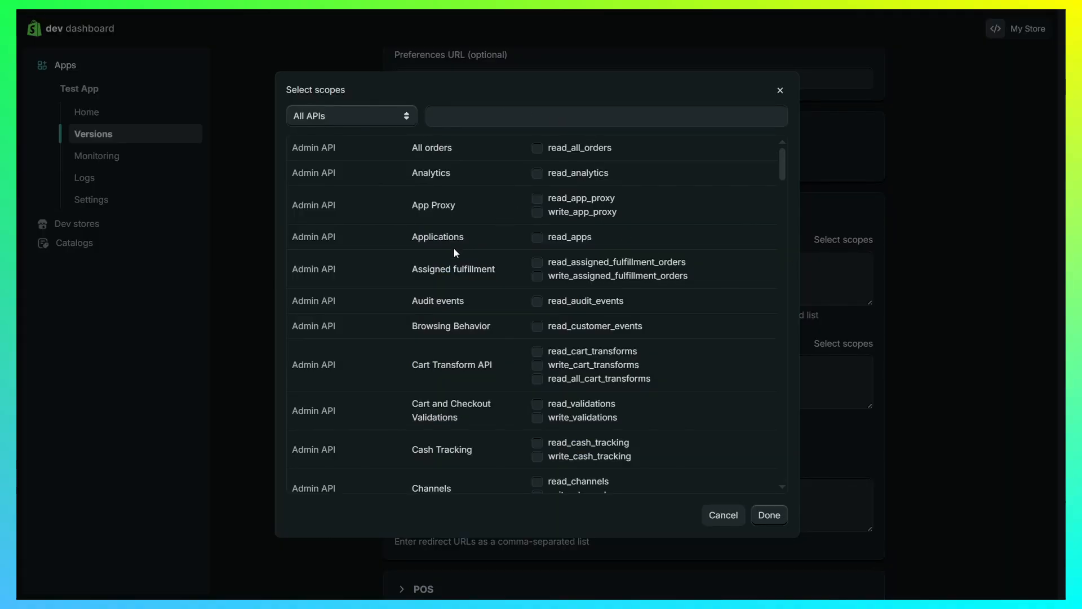
pyautogui.scroll(-2, 473, 248)
pyautogui.press('Escape')
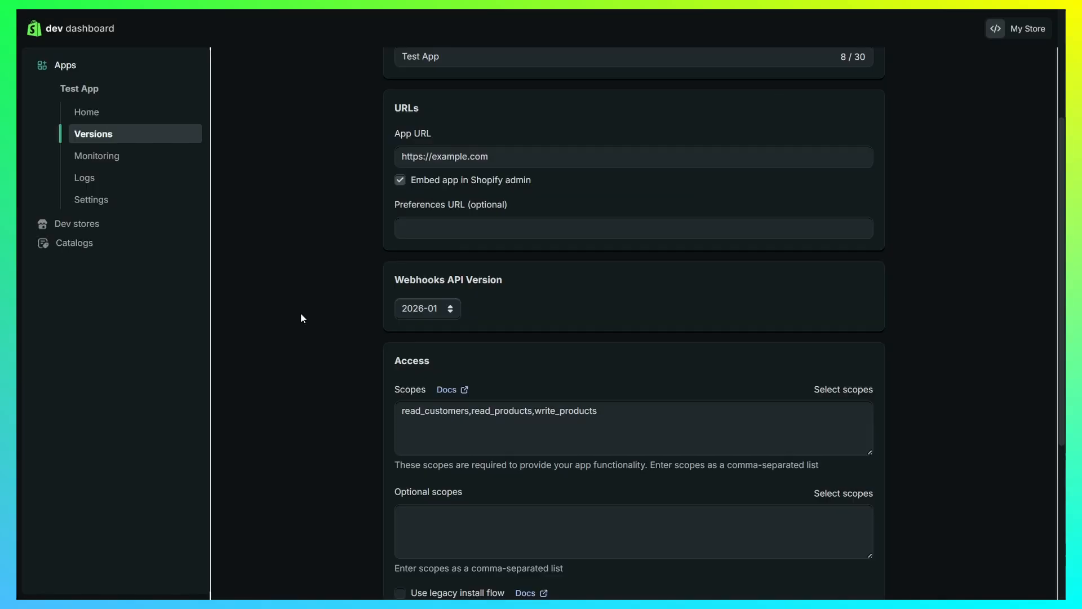
pyautogui.scroll(-2, 401, 324)
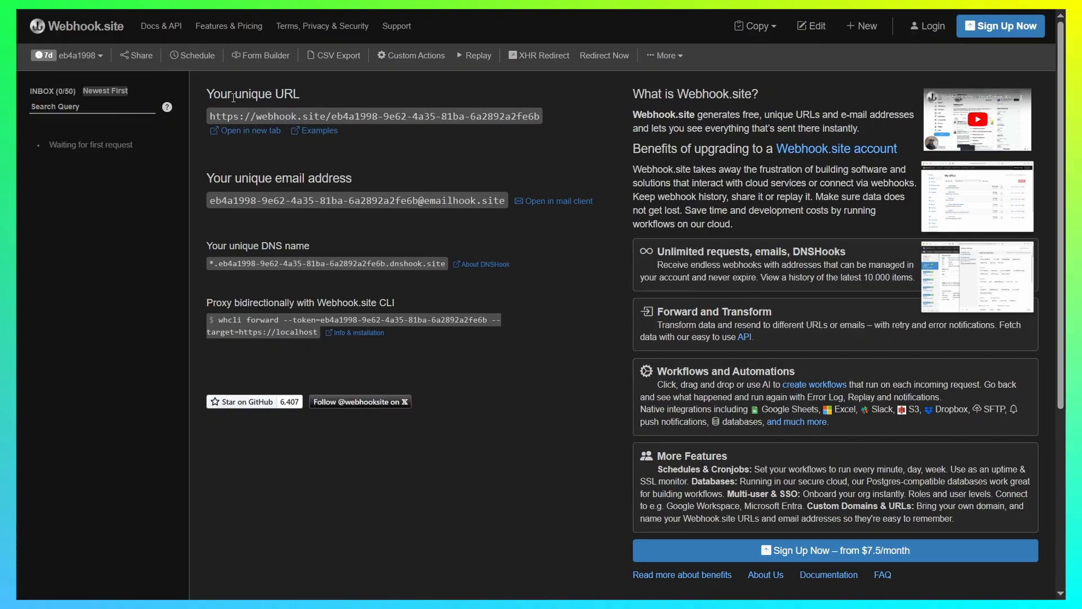
# - Copy the unique webhook URL from Webhook.site to the clipboard
pyautogui.moveTo(233, 98); pyautogui.dragTo(339, 97)
pyautogui.click(340, 97)
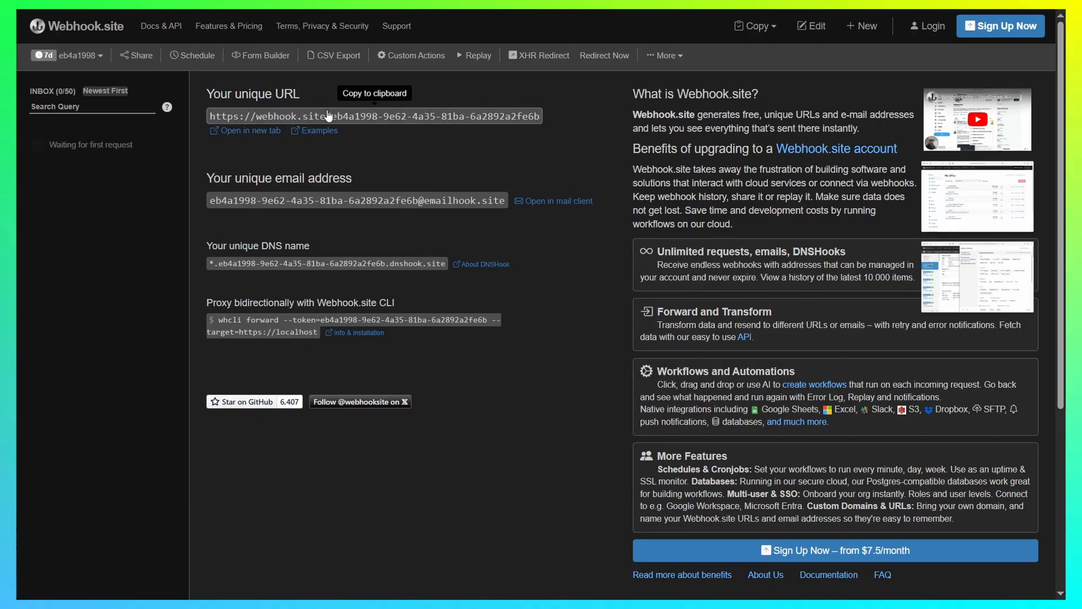
pyautogui.click(347, 116)
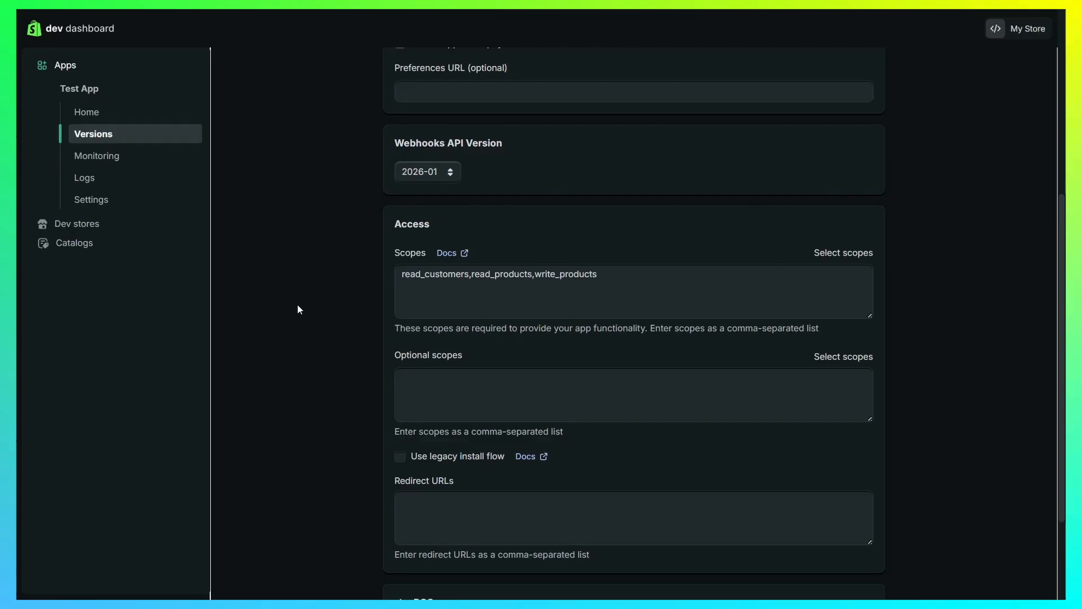
# - Paste the webhook.site URL into Redirect URLs and release a new app version
pyautogui.scroll(-3, 338, 316)
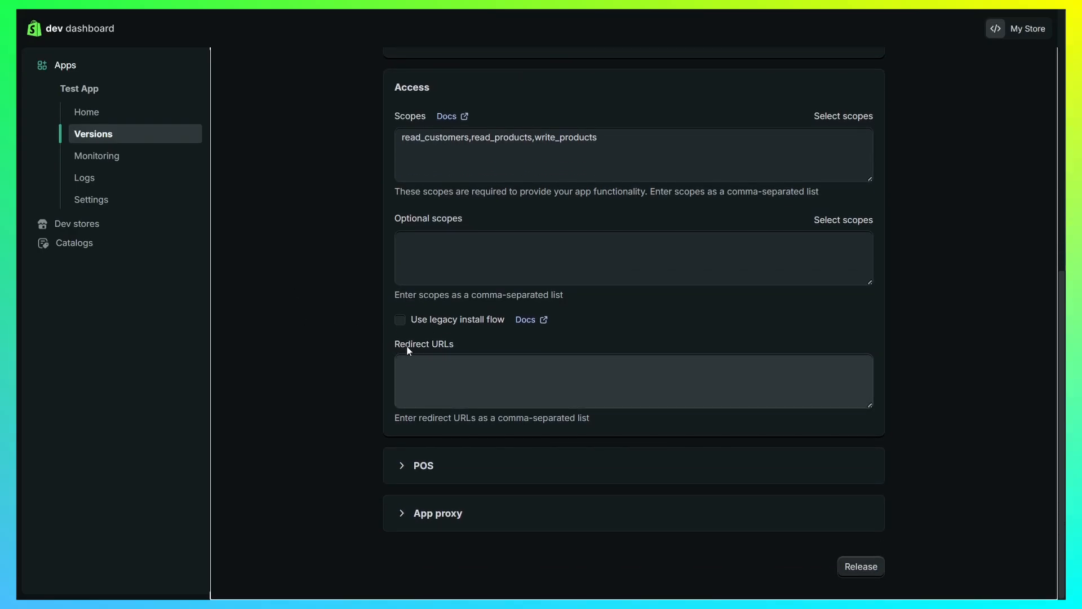
pyautogui.click(472, 369)
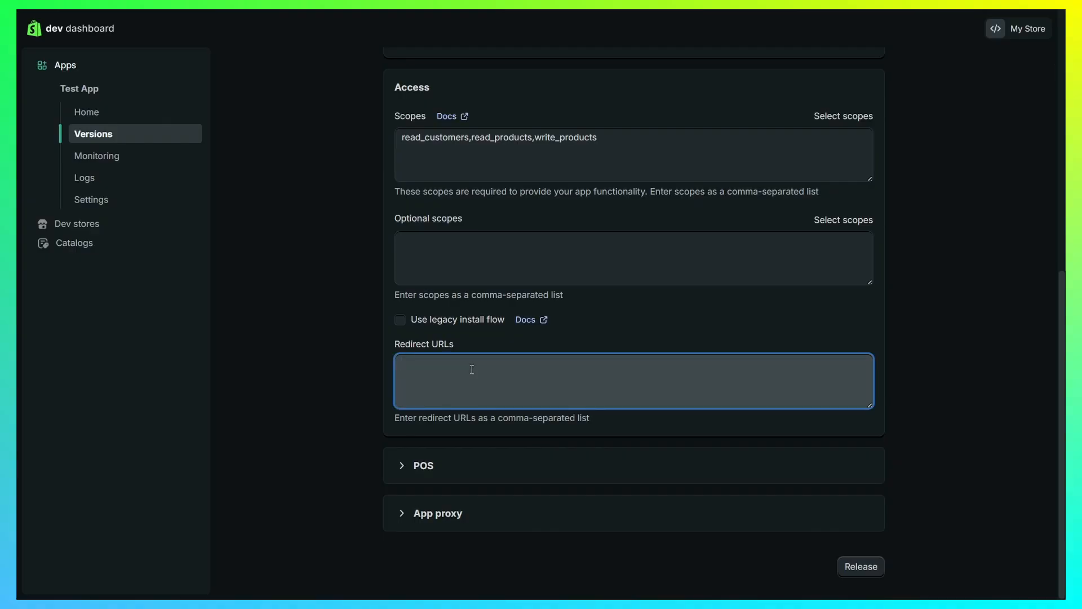
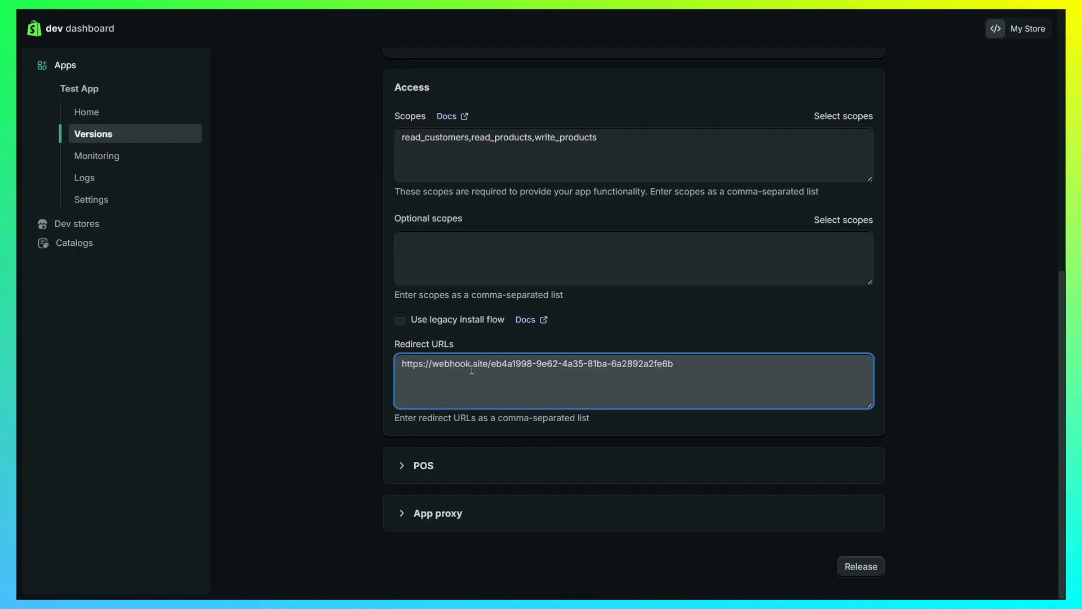
pyautogui.click(821, 330)
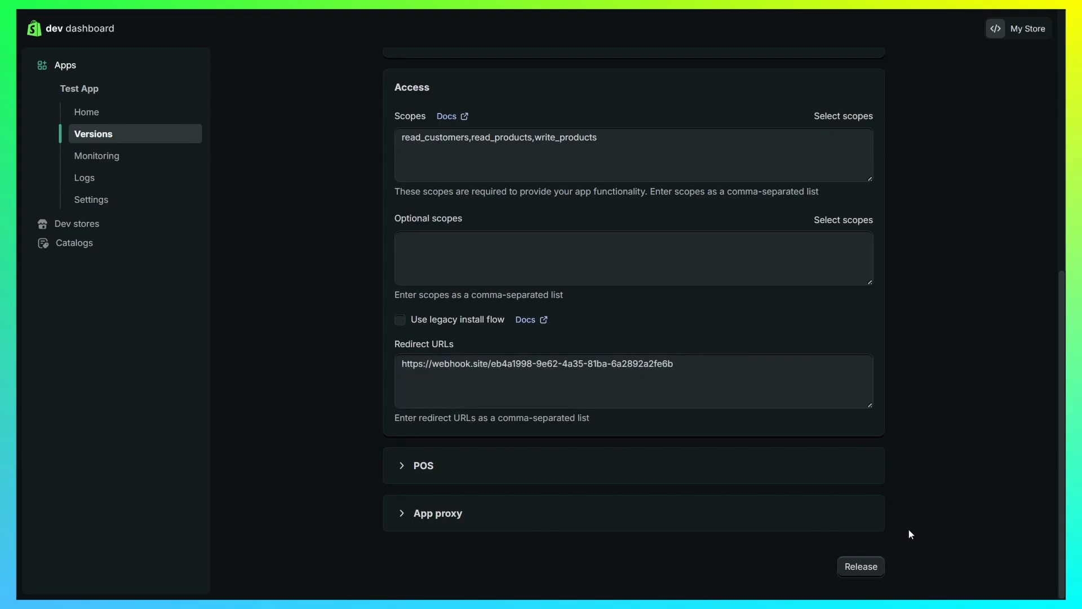
pyautogui.click(874, 572)
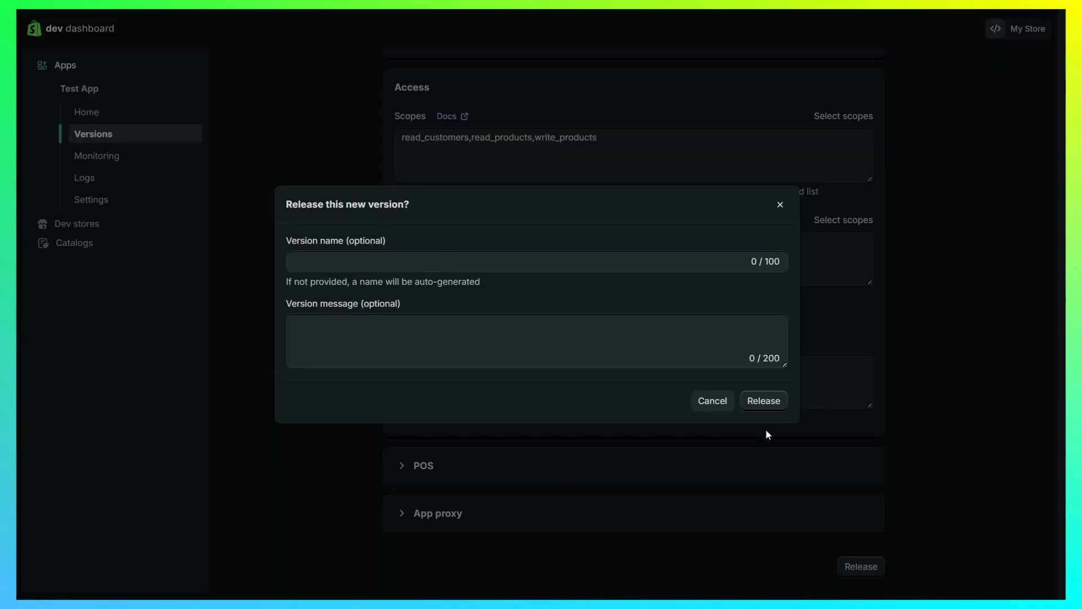
pyautogui.click(763, 403)
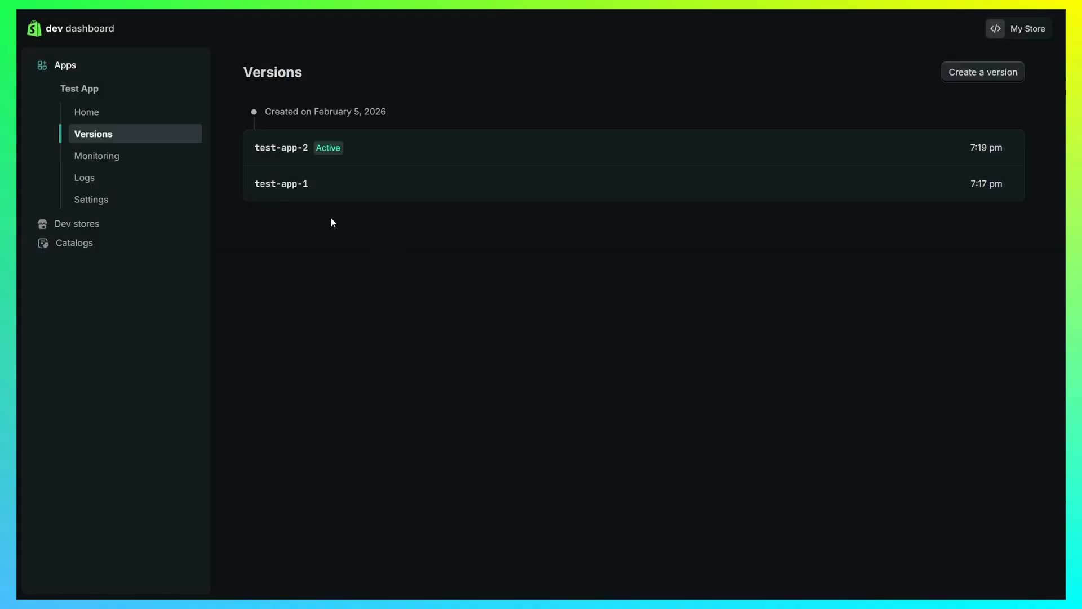
# - Install Test App on My Store
pyautogui.click(104, 112)
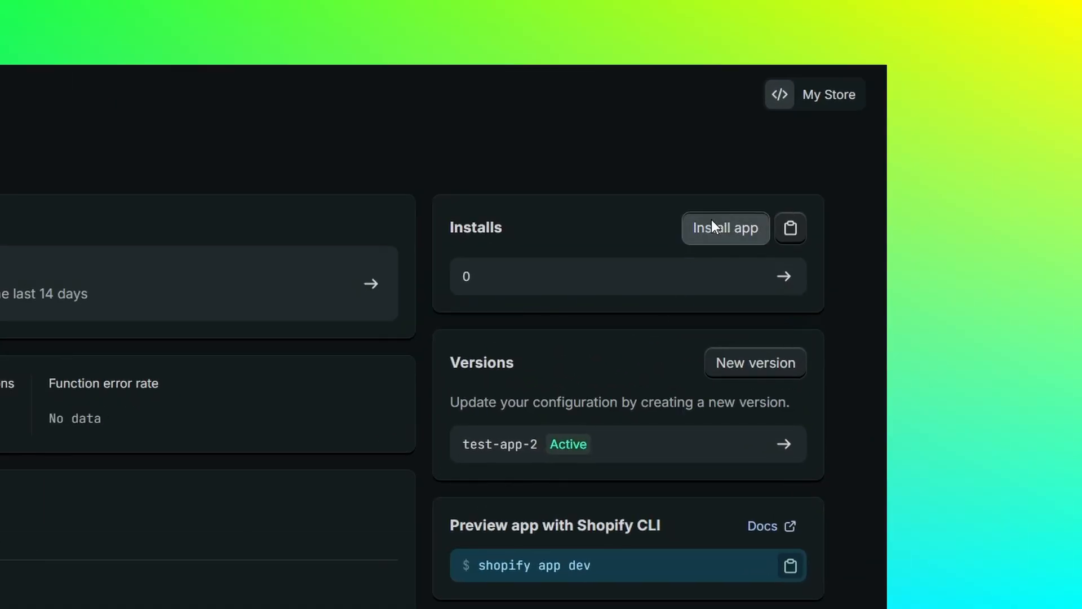
pyautogui.click(952, 117)
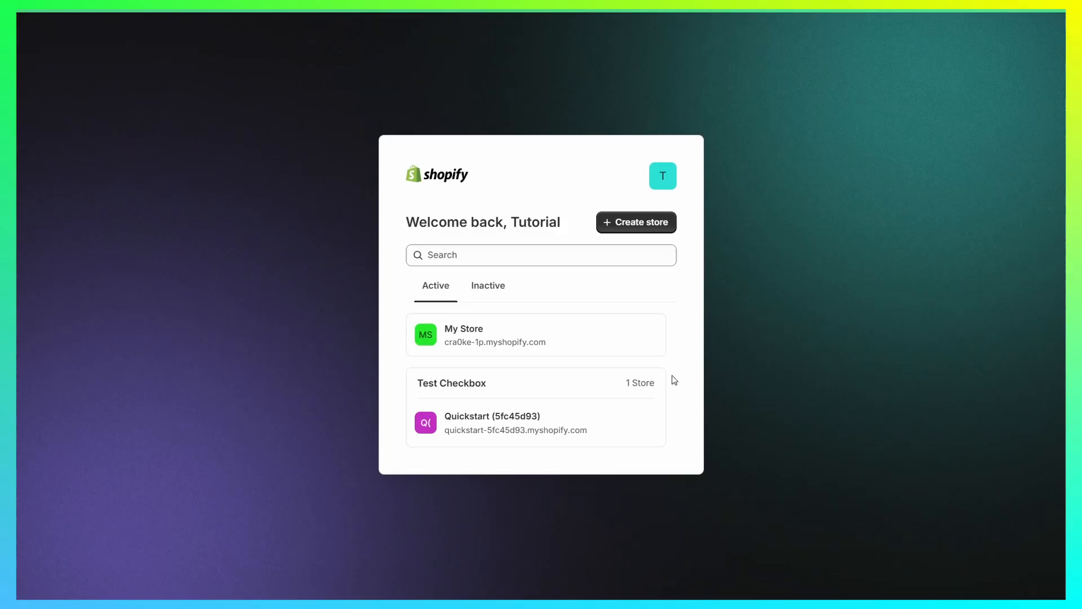
pyautogui.click(531, 338)
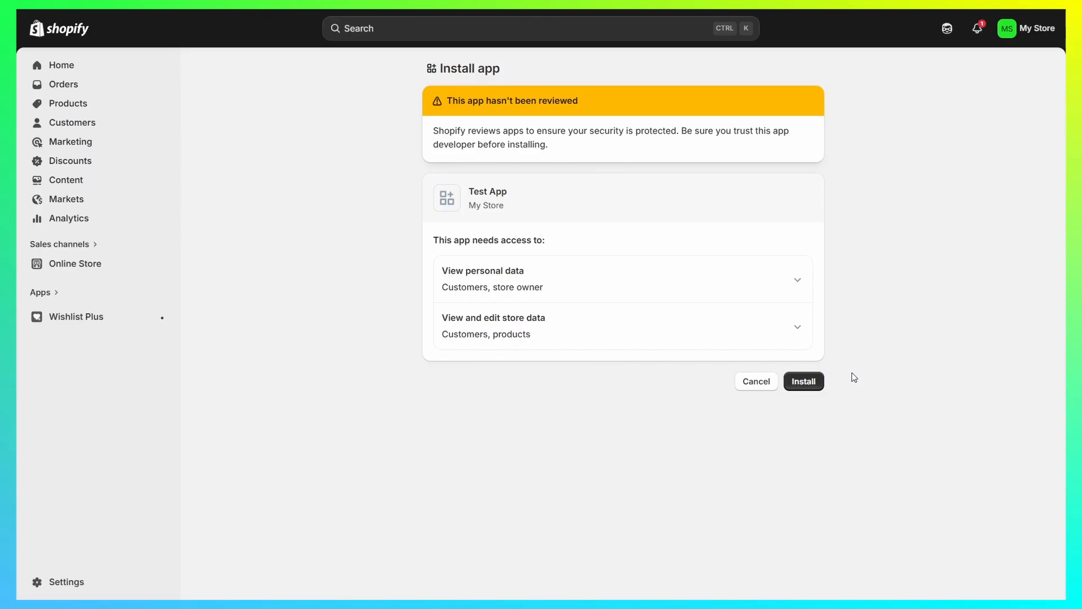
pyautogui.click(805, 382)
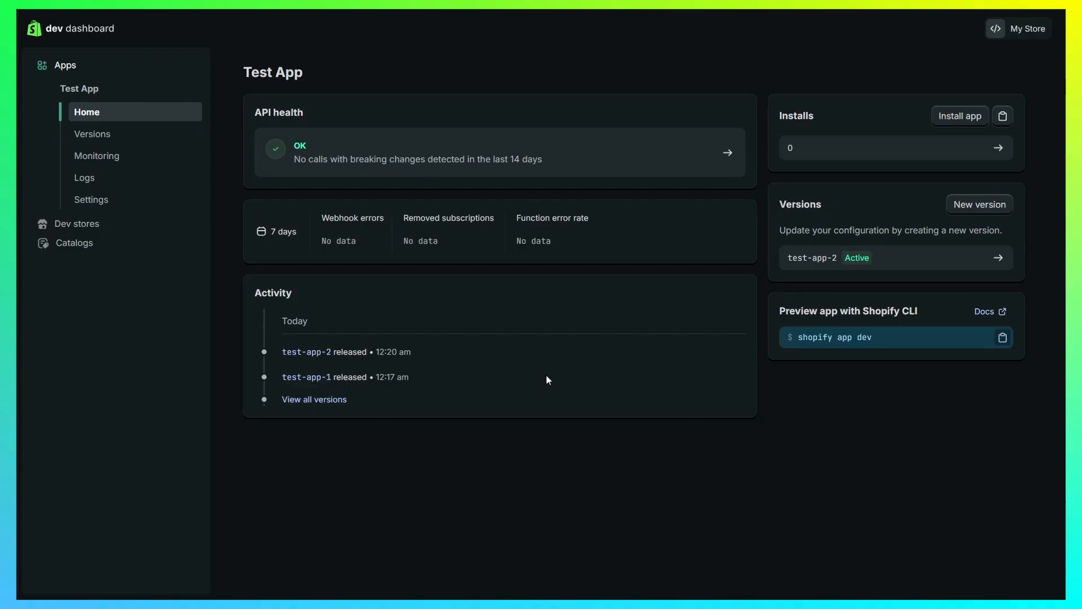
pyautogui.click(98, 201)
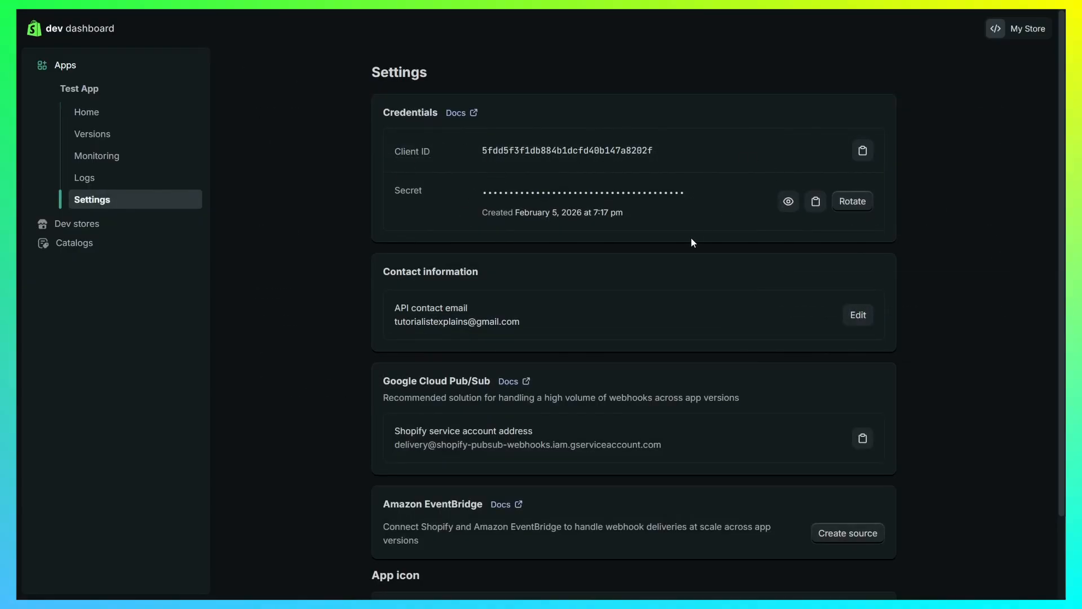
# - Highlight Test App's Client ID in the Credentials section
pyautogui.moveTo(390, 153); pyautogui.dragTo(462, 145)
pyautogui.click(438, 192)
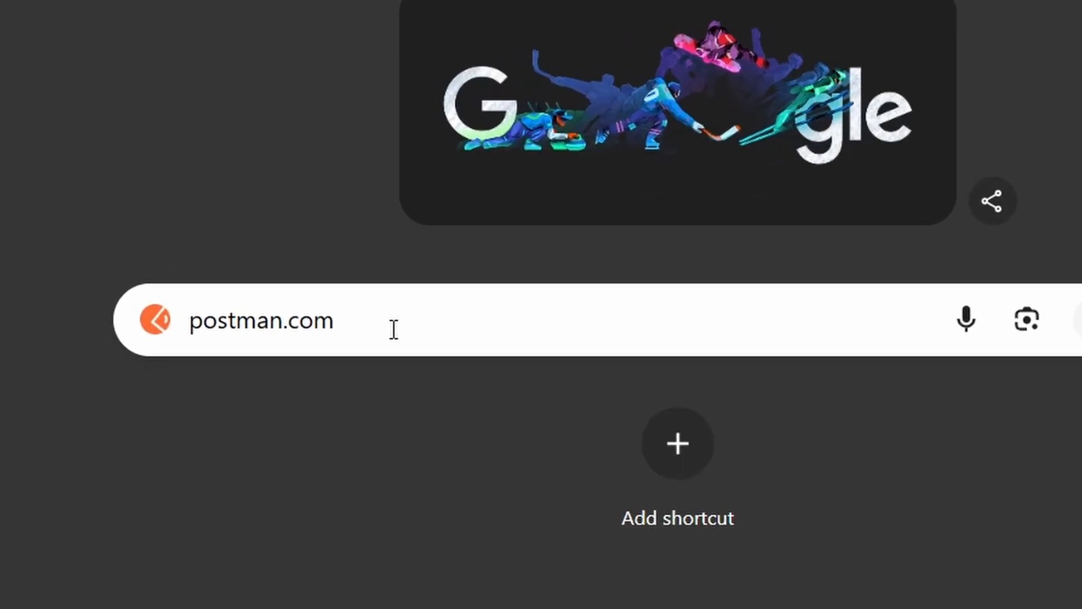
# - Load Postman and replace the Get data tab with a new untitled POST request
pyautogui.press('Return')
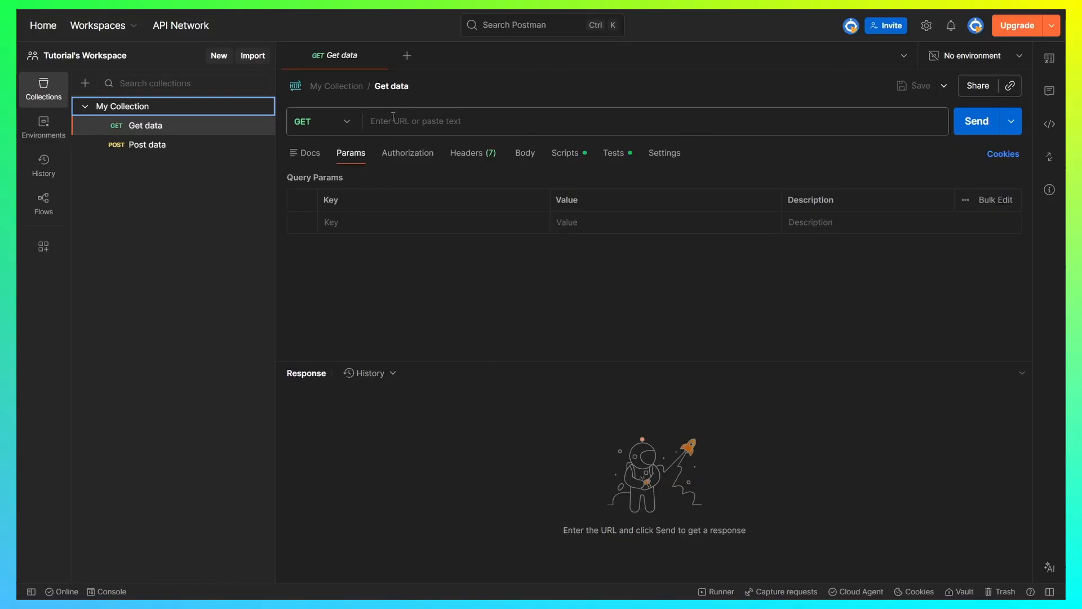
pyautogui.click(386, 55)
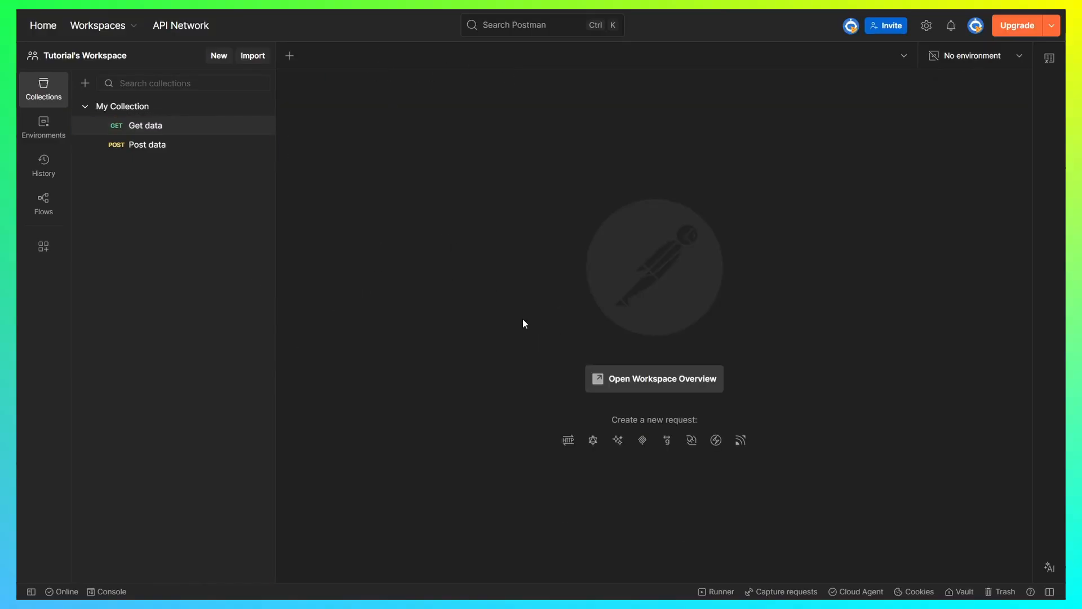
pyautogui.click(290, 55)
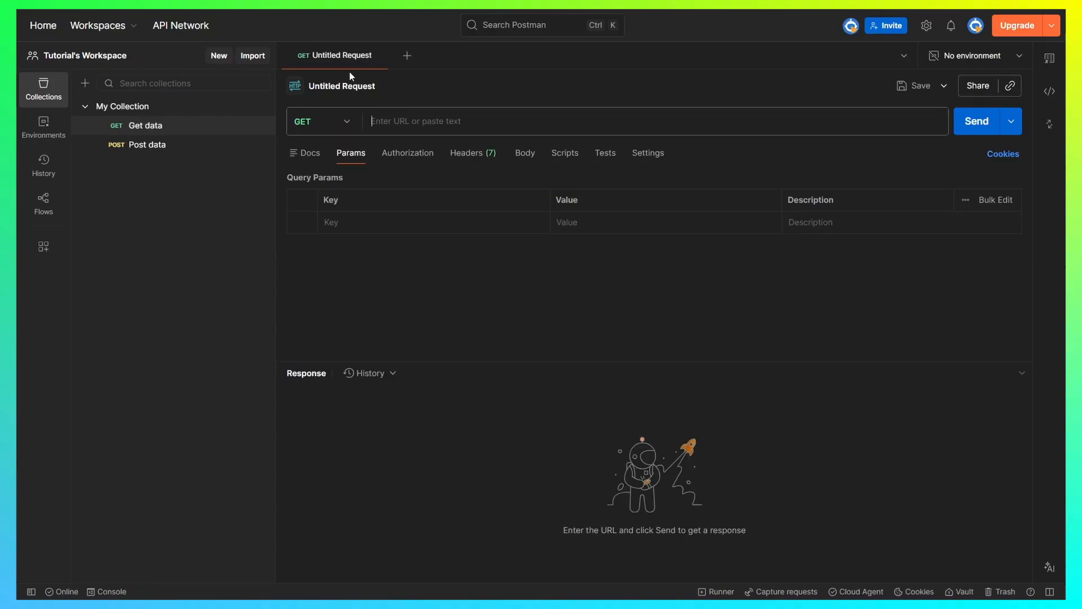
pyautogui.click(346, 123)
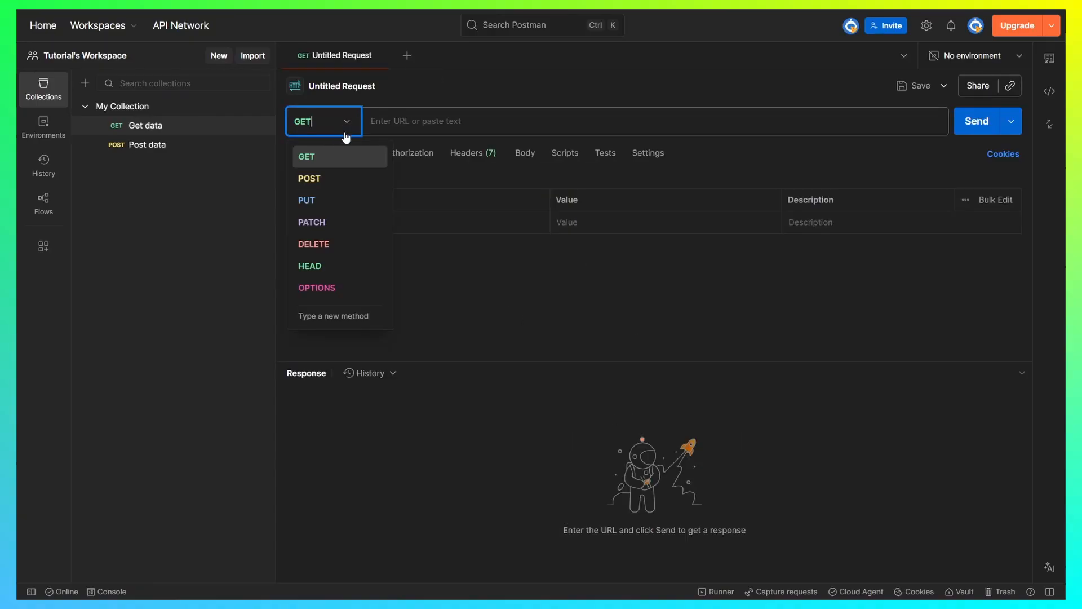
pyautogui.click(310, 178)
pyautogui.click(445, 121)
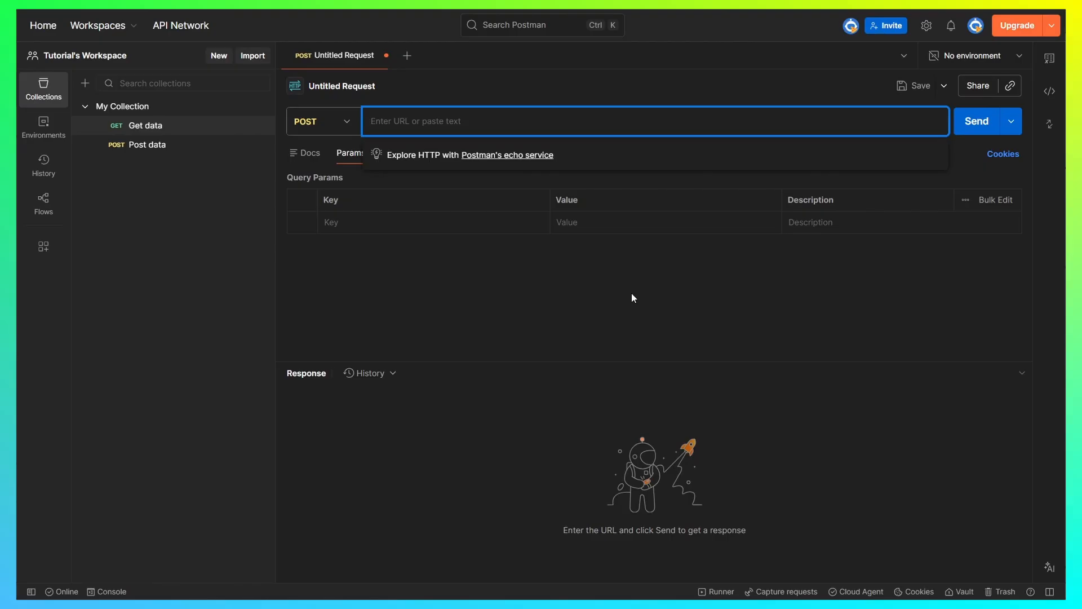
pyautogui.hotkey('alt', 'Tab')
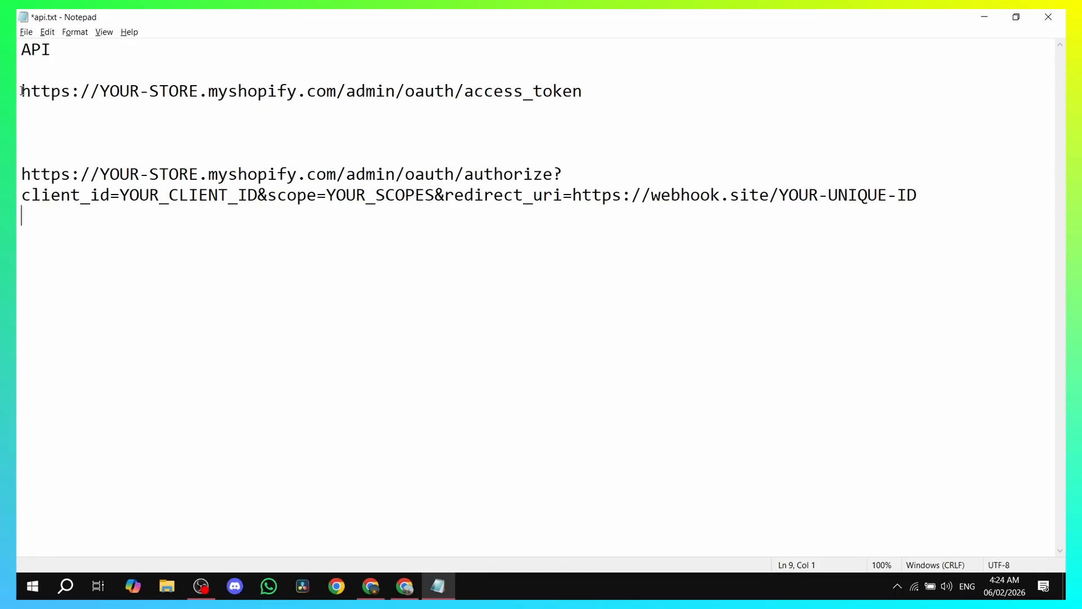
# - Select the YOUR-STORE placeholder in api.txt's access_token URL
pyautogui.moveTo(21, 90); pyautogui.dragTo(600, 90)
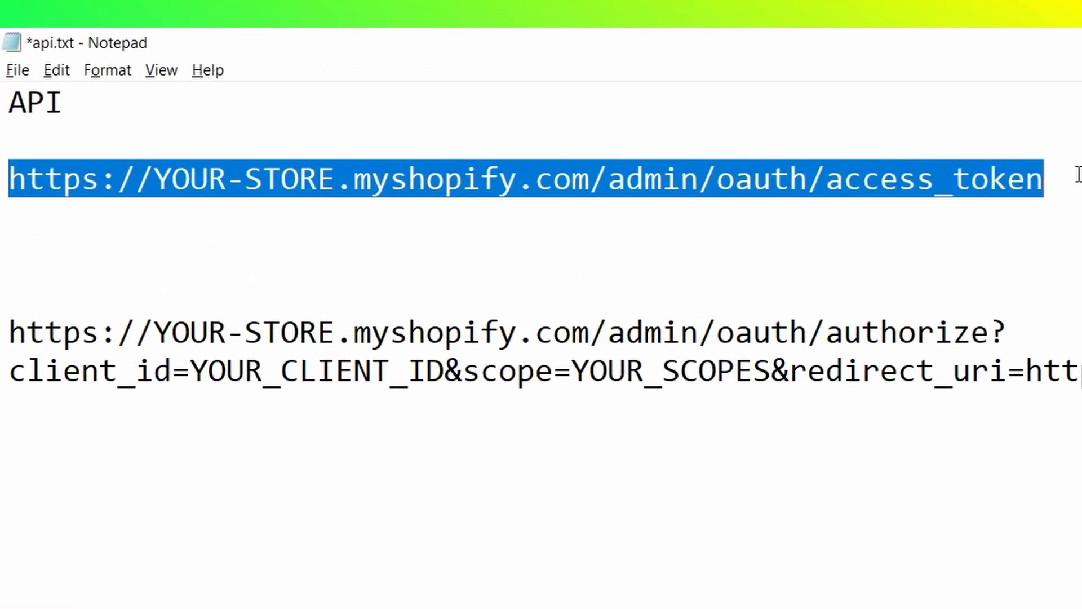
pyautogui.click(600, 90)
pyautogui.moveTo(155, 180); pyautogui.dragTo(336, 180)
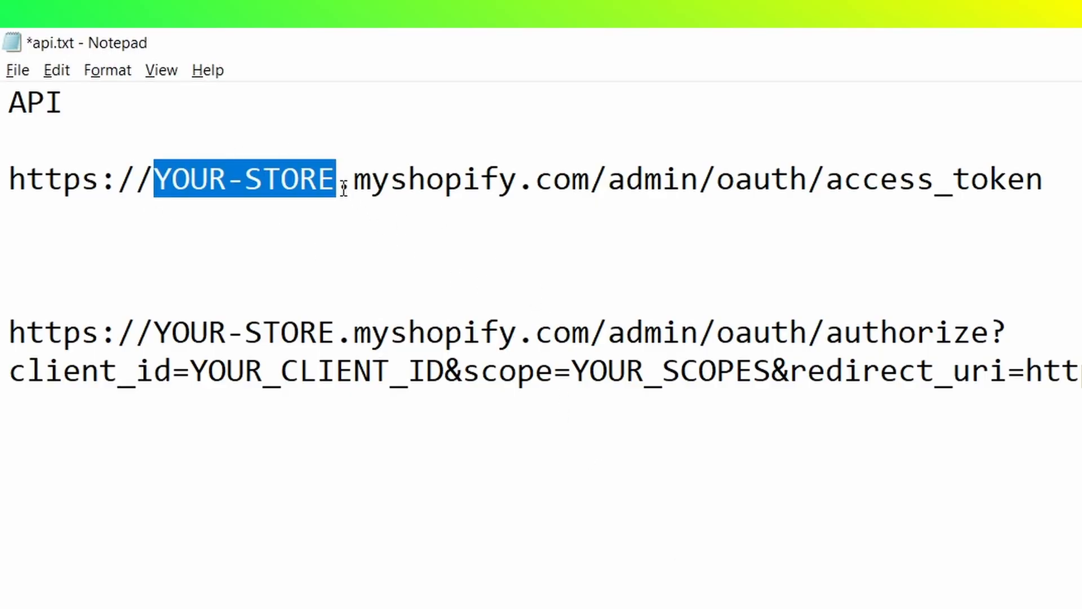
pyautogui.moveTo(341, 180); pyautogui.dragTo(590, 179)
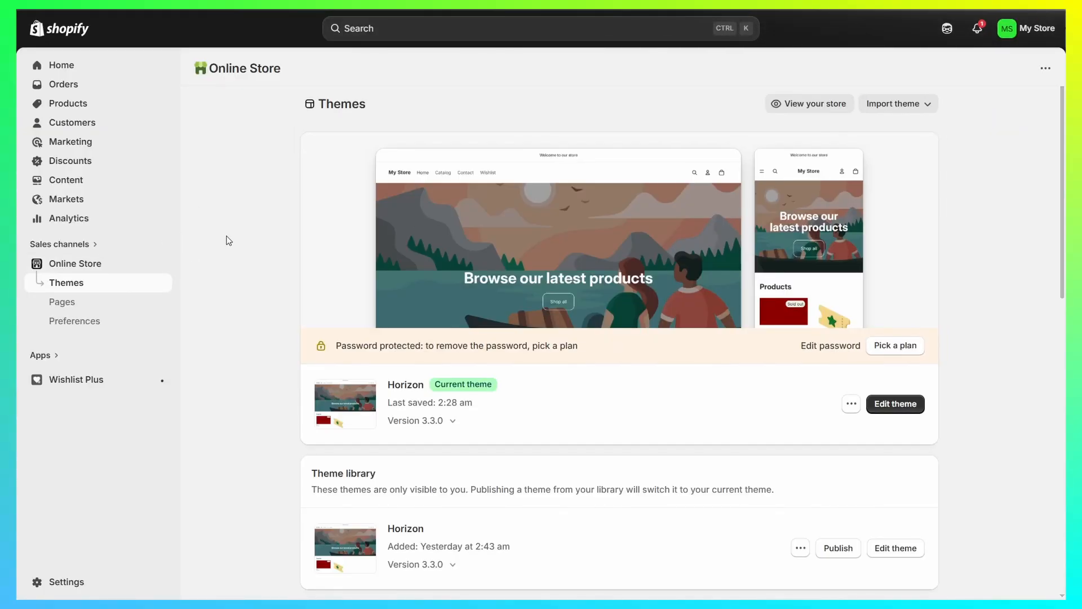
# - Open the live online store in a new tab and select its myshopify subdomain
pyautogui.click(163, 263)
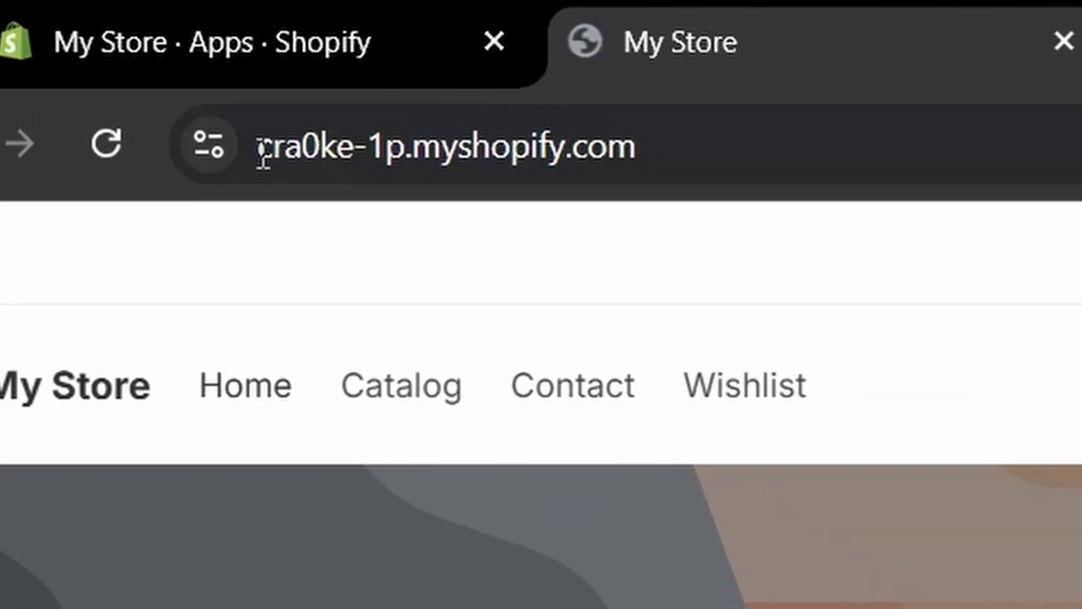
pyautogui.moveTo(263, 151); pyautogui.dragTo(408, 148)
pyautogui.hotkey('ctrl', 'c')
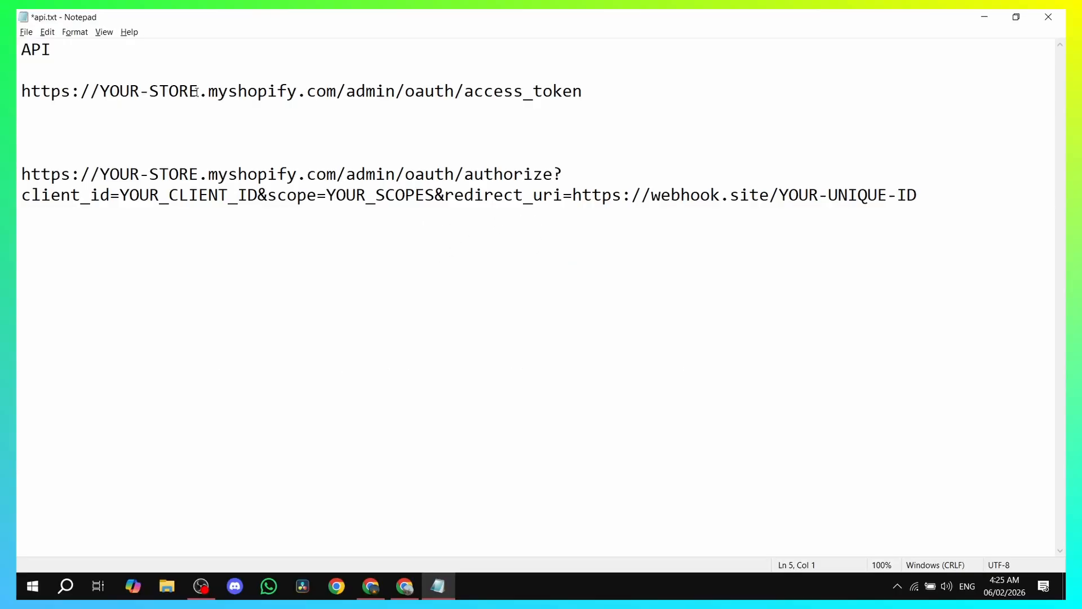
# - Replace YOUR-STORE with the store subdomain and copy the completed access_token URL
pyautogui.moveTo(199, 90); pyautogui.dragTo(105, 95)
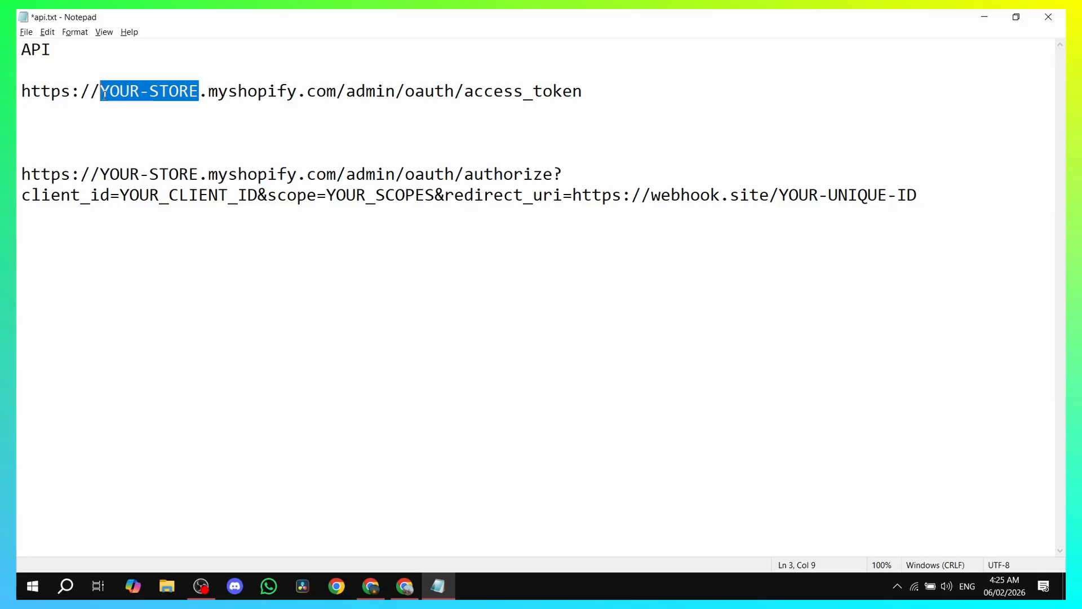
pyautogui.hotkey('ctrl', 'v')
pyautogui.press('Down')
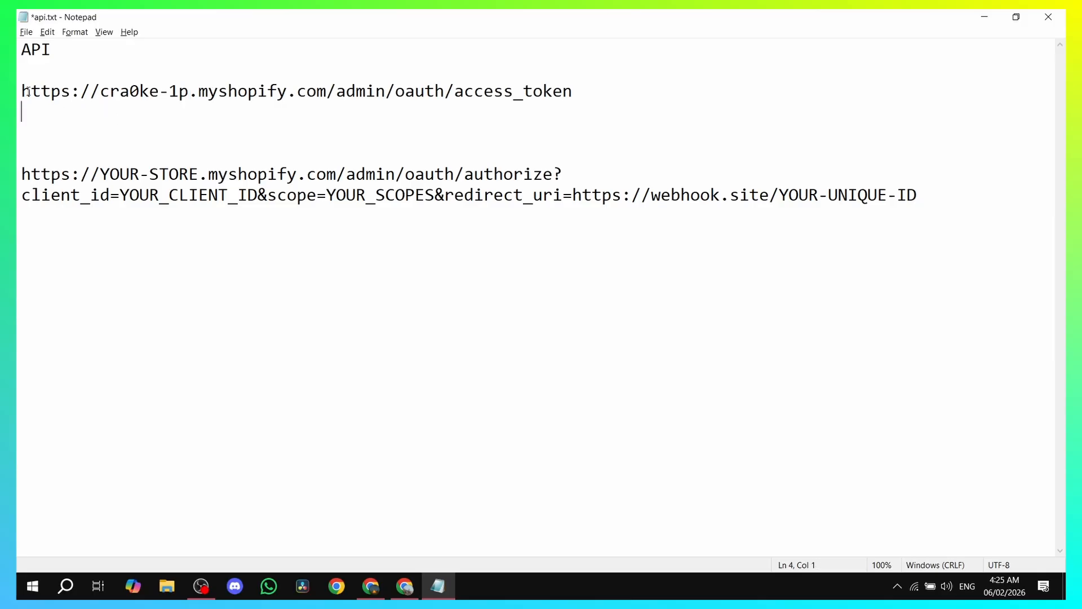
pyautogui.moveTo(100, 91); pyautogui.dragTo(188, 91)
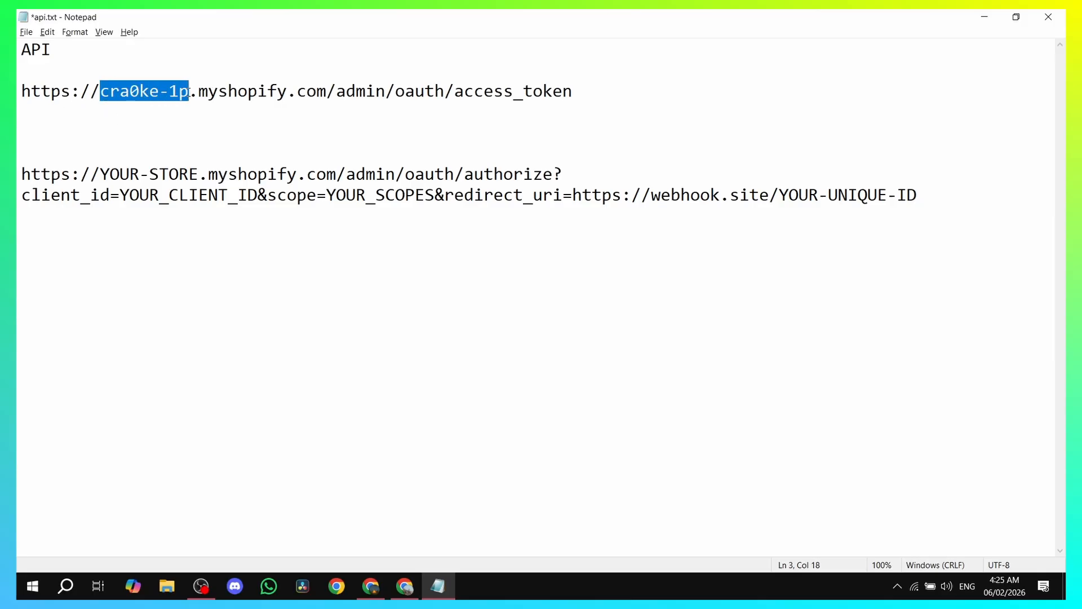
pyautogui.click(519, 118)
pyautogui.moveTo(592, 92); pyautogui.dragTo(20, 86)
pyautogui.hotkey('ctrl', 'c')
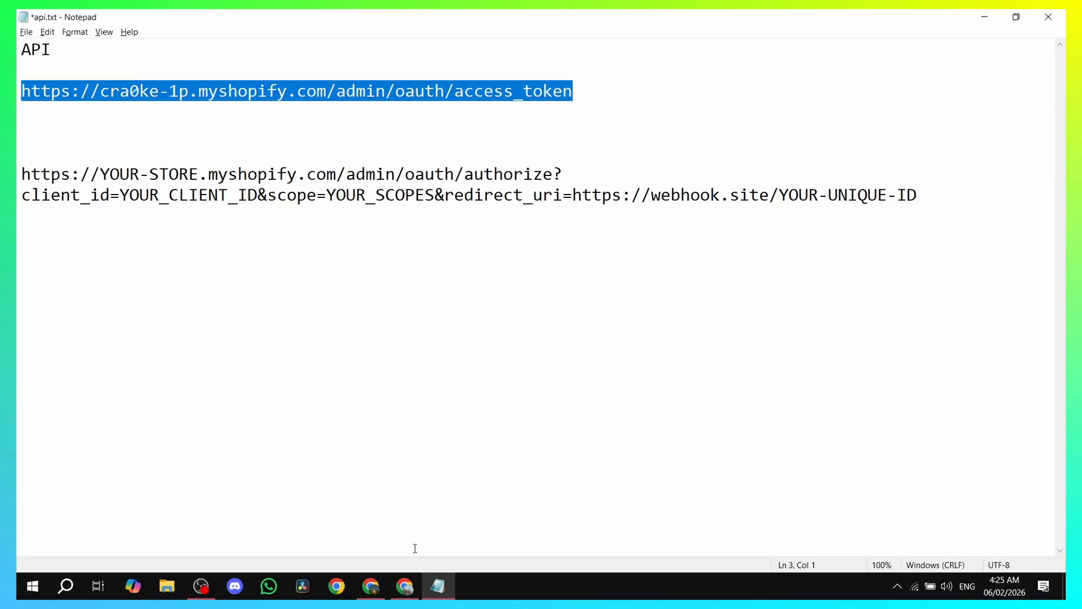
pyautogui.hotkey('alt', 'Tab')
pyautogui.click(432, 122)
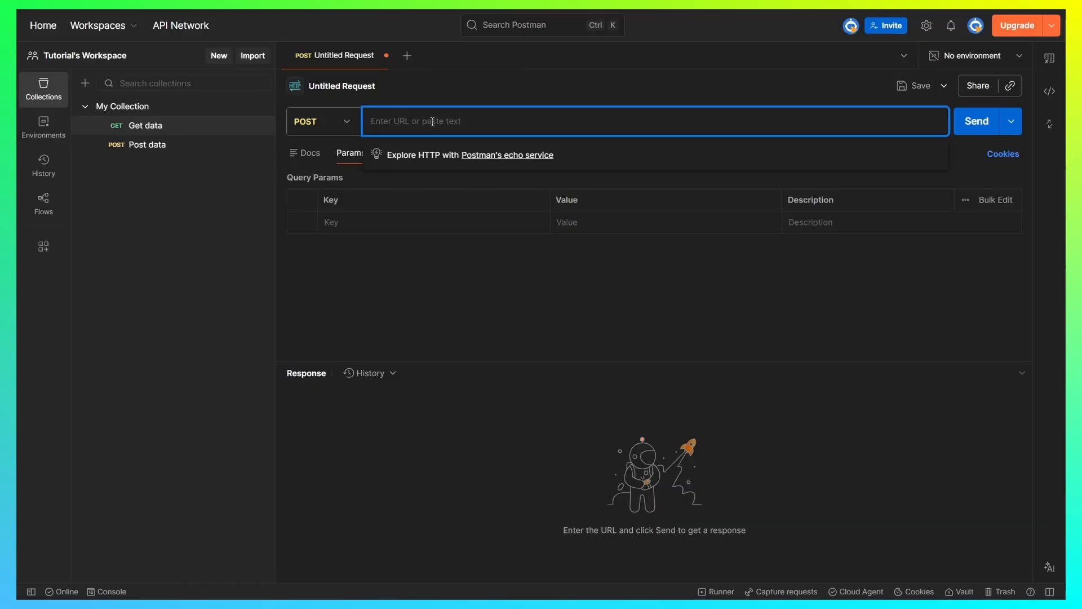
# - Point the POST request at the access_token URL with grant_type=client_credentials, client_id, client_secret params
pyautogui.hotkey('ctrl', 'v')
pyautogui.click(335, 223)
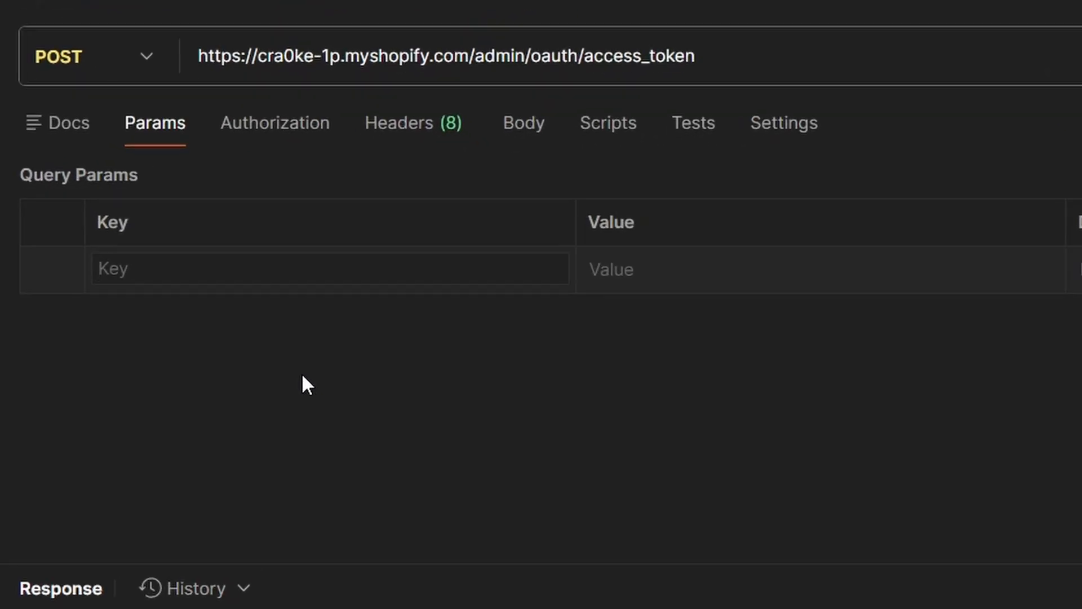
pyautogui.write('grant_type')
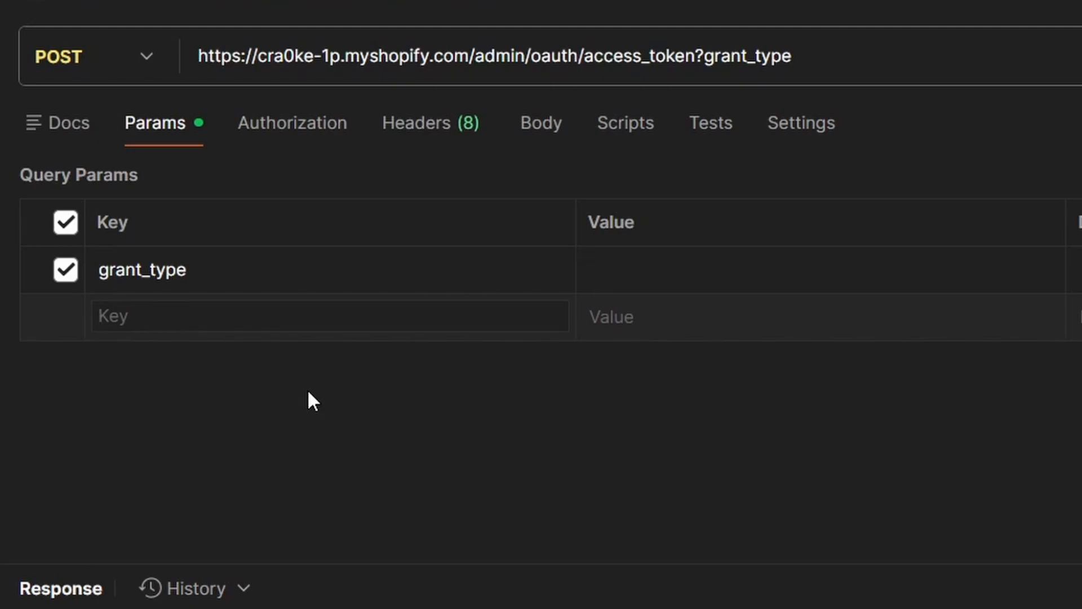
pyautogui.write('client_id')
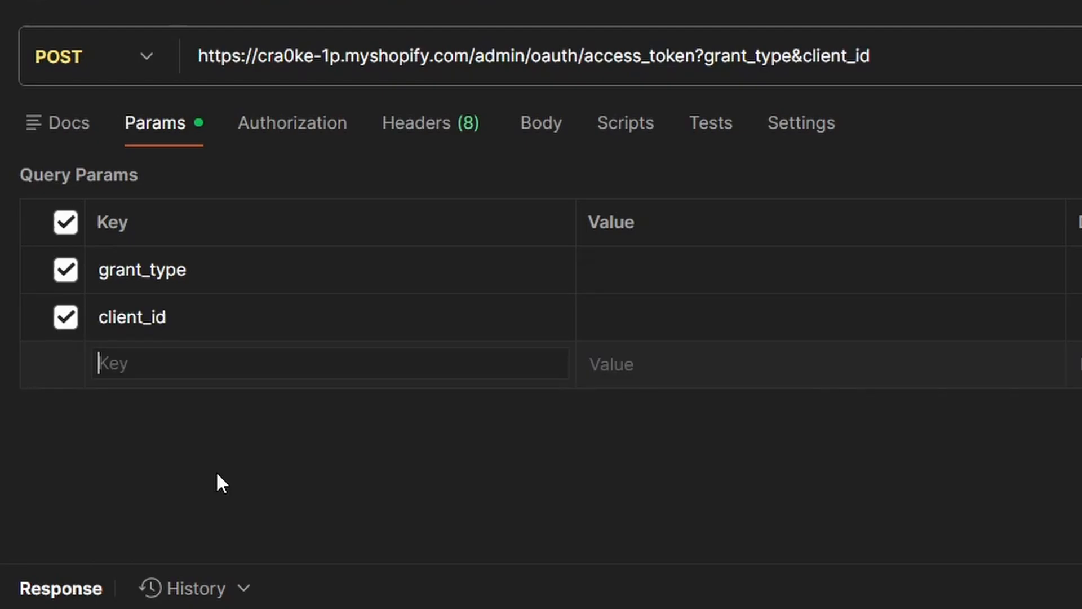
pyautogui.write('client_secret')
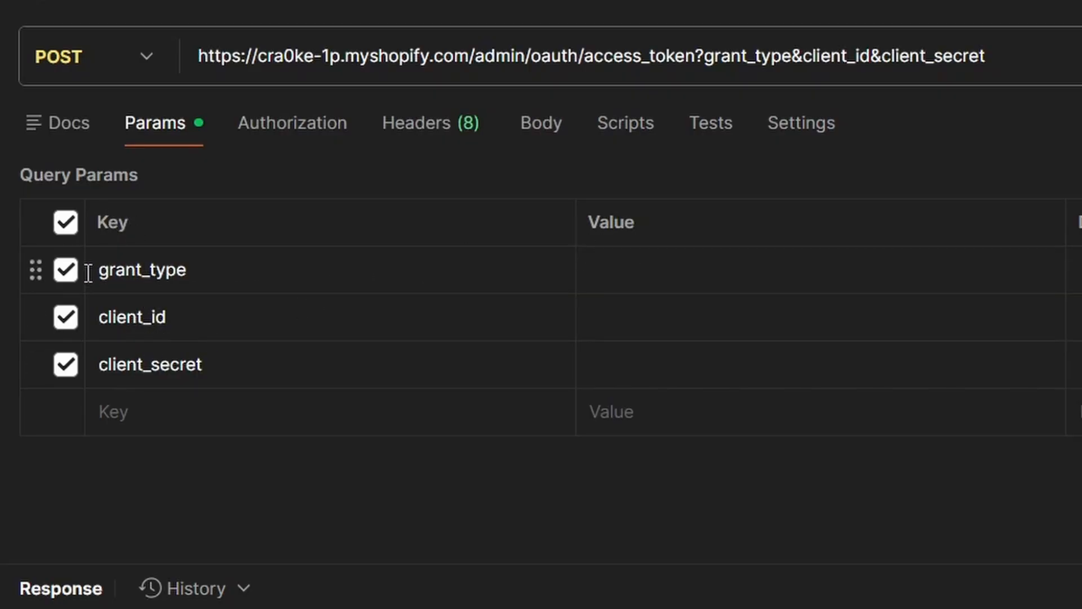
pyautogui.click(624, 266)
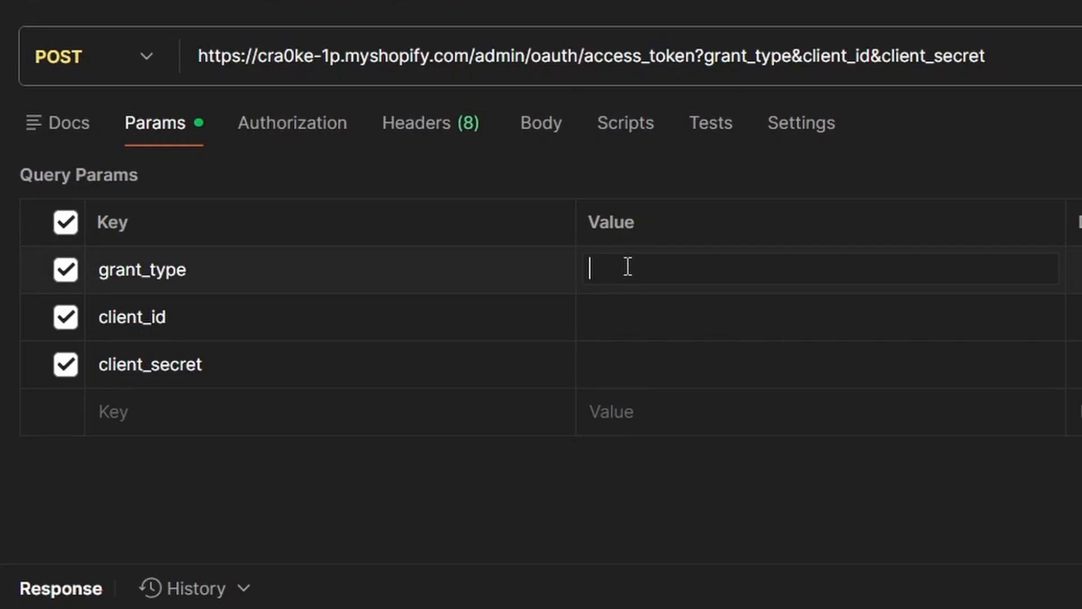
pyautogui.hotkey('ctrl', 'v')
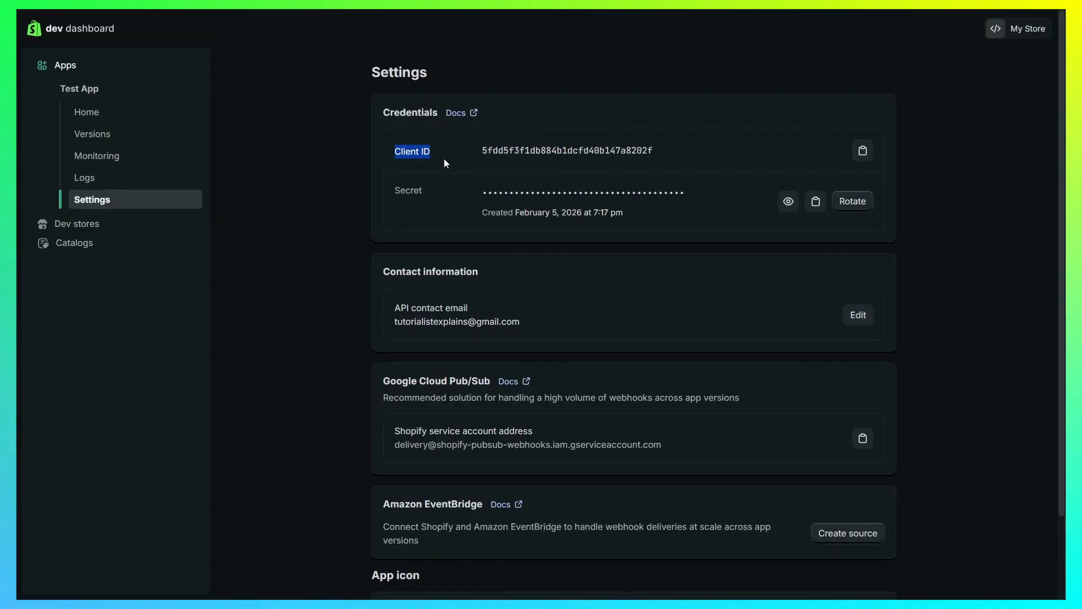
# - Copy Test App's Client ID from Dev Dashboard into Postman's client_id value
pyautogui.click(441, 158)
pyautogui.click(860, 152)
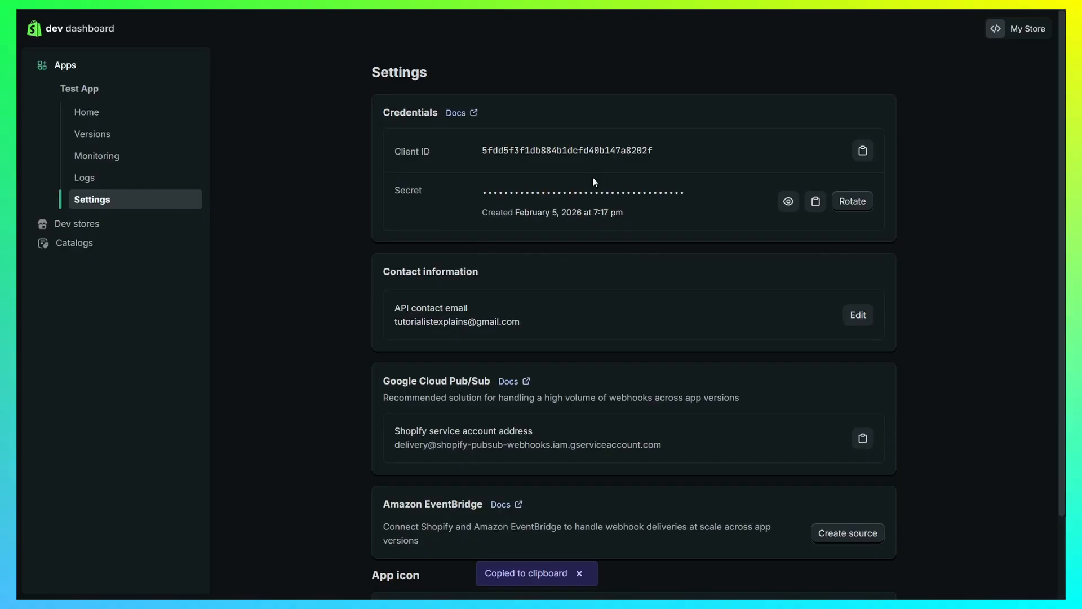
pyautogui.hotkey('alt', 'Tab')
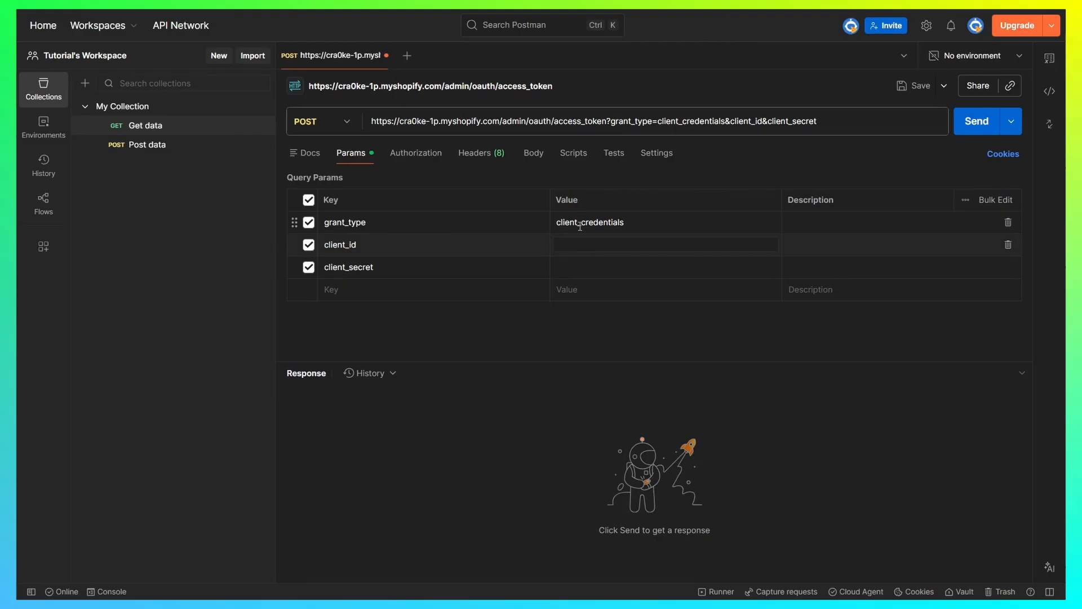
pyautogui.hotkey('ctrl', 'v')
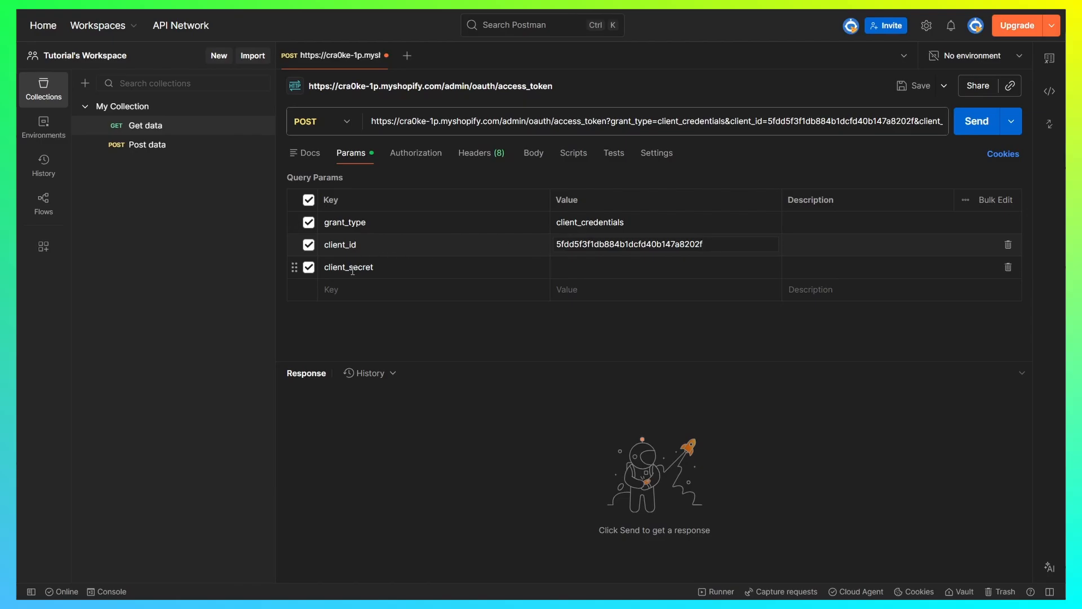
# - Copy the app's client secret into Postman's client_secret value
pyautogui.hotkey('alt', 'Tab')
pyautogui.moveTo(400, 190); pyautogui.dragTo(433, 195)
pyautogui.click(433, 195)
pyautogui.click(815, 202)
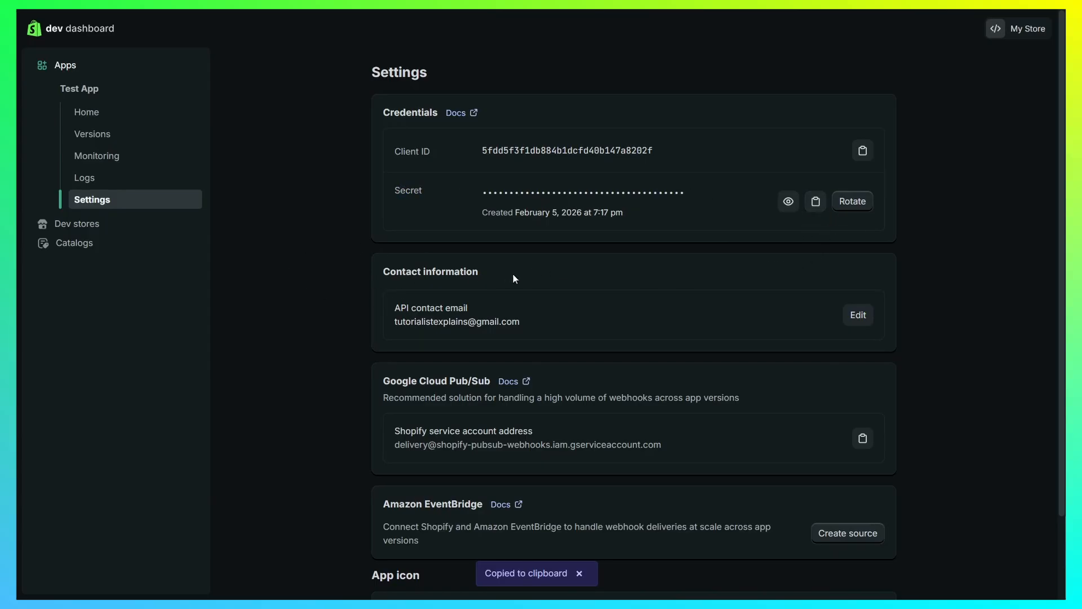
pyautogui.hotkey('alt', 'Tab')
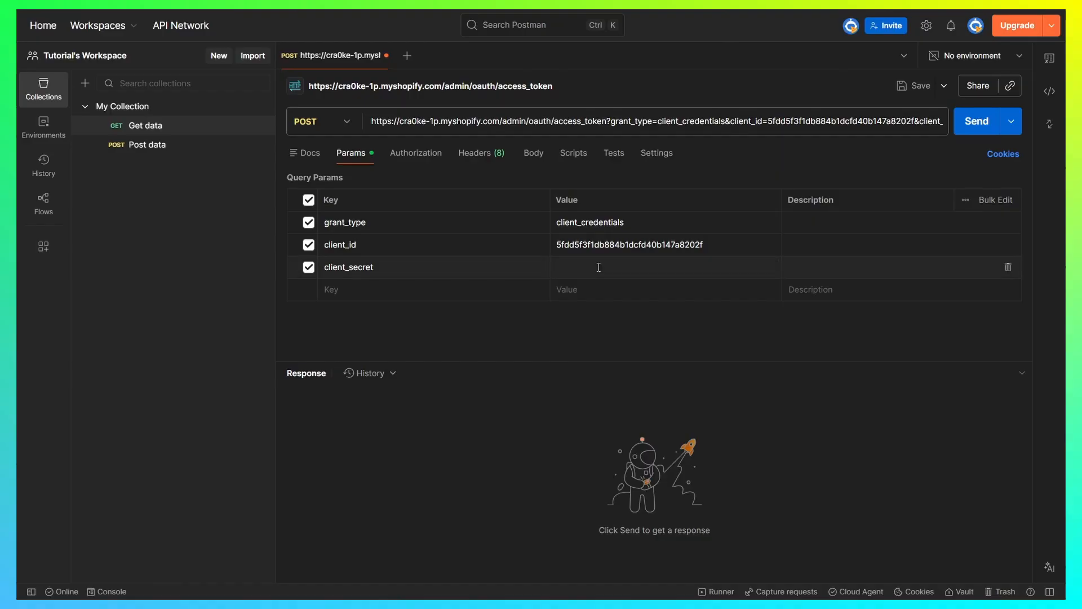
pyautogui.hotkey('ctrl', 'v')
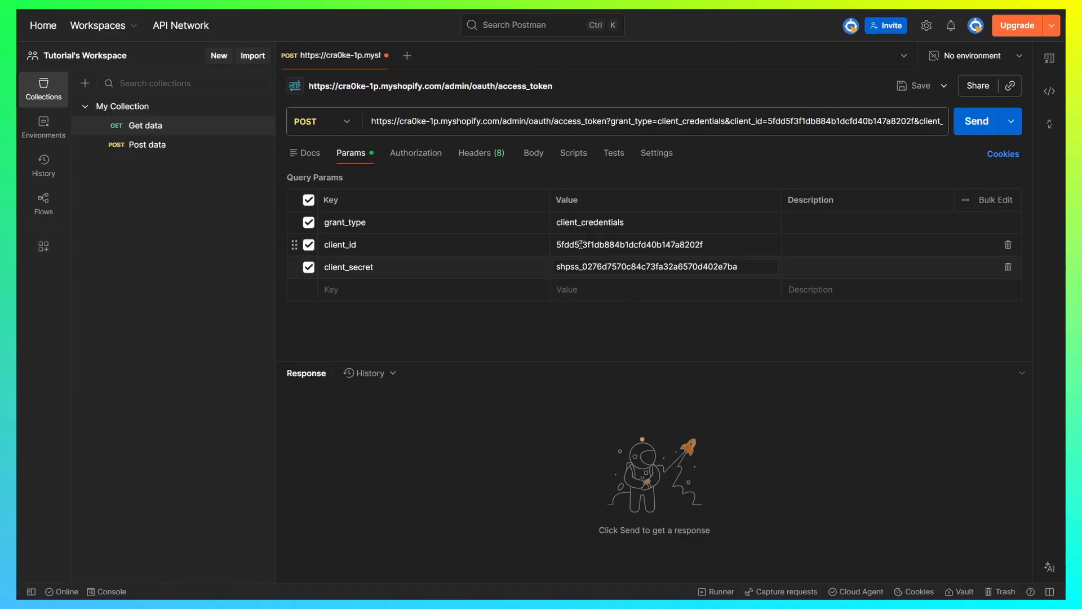
pyautogui.click(663, 319)
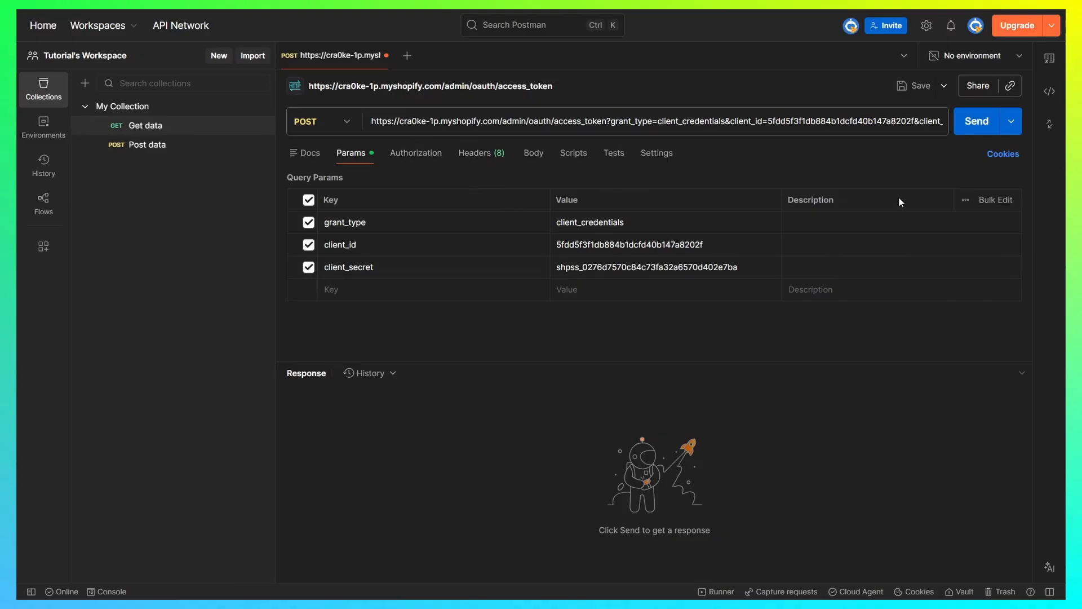
# - Send the access-token request and check the granted scopes read_customers,write_products in the response
pyautogui.click(979, 127)
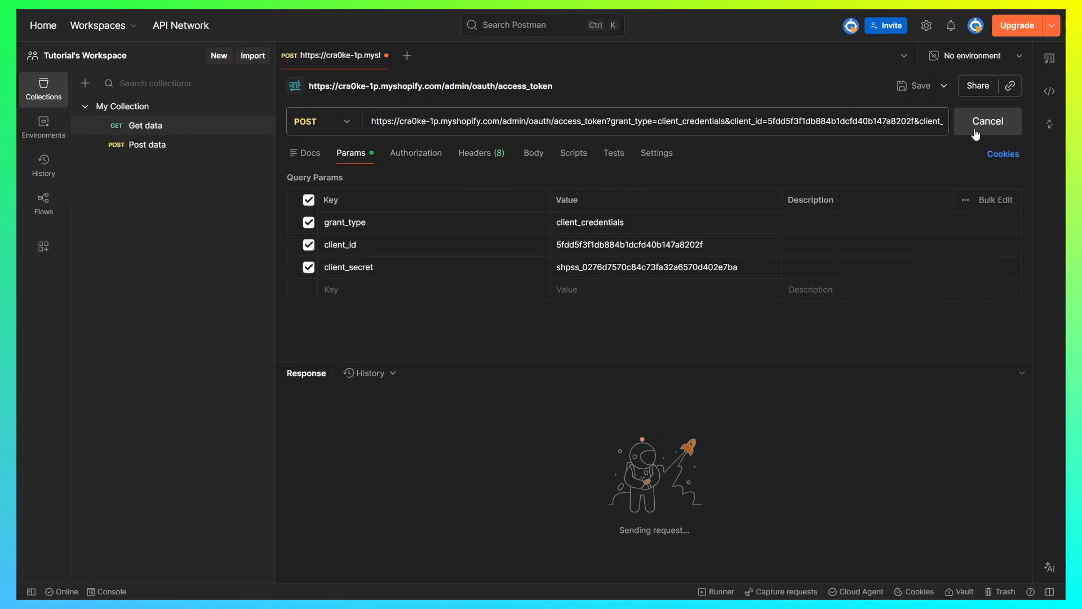
pyautogui.doubleClick(354, 442)
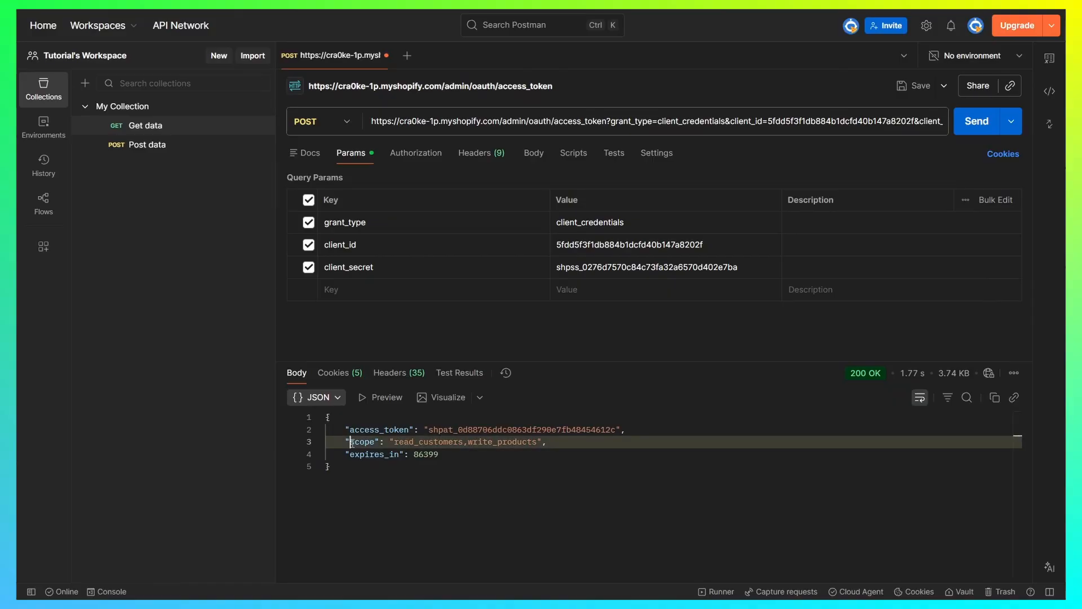
pyautogui.moveTo(398, 442); pyautogui.dragTo(537, 442)
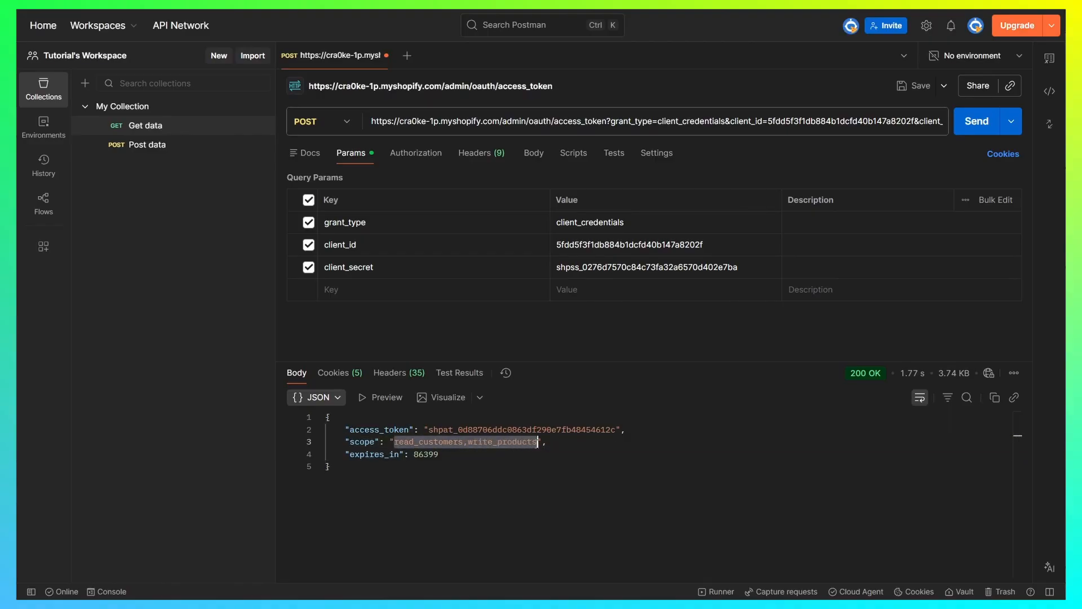
pyautogui.click(614, 460)
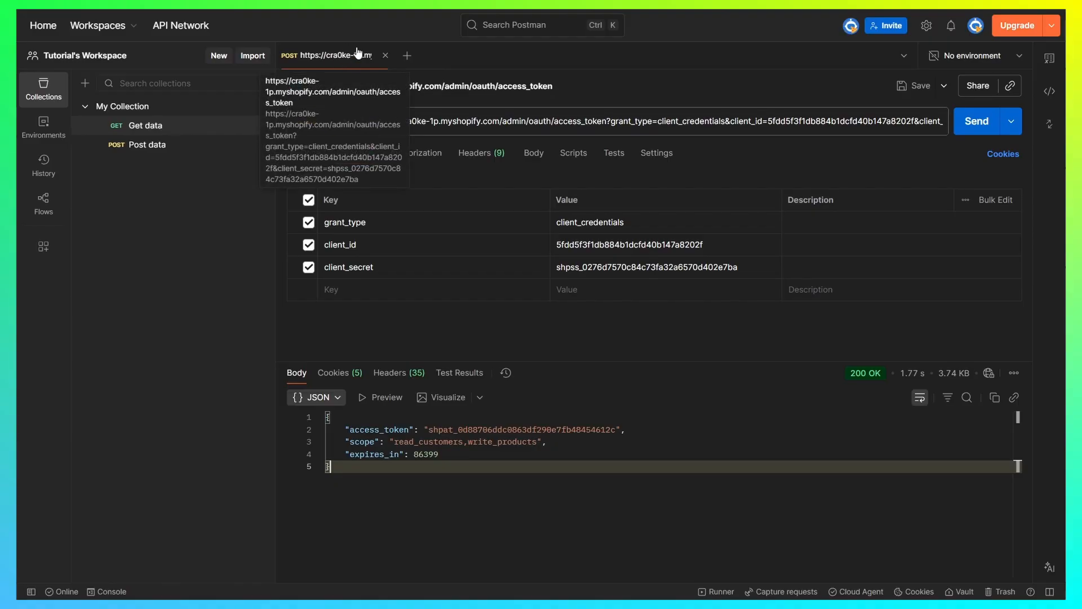
pyautogui.hotkey('alt', 'Tab')
pyautogui.click(471, 321)
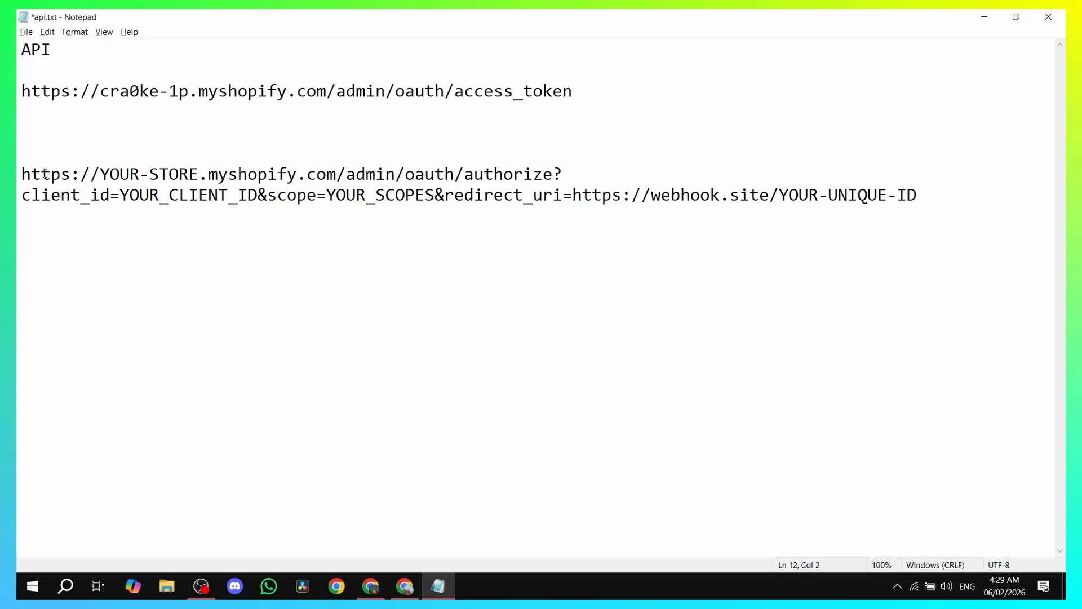
# - Replace YOUR-STORE in the Notepad authorize URL with the store name cra0ke-1p
pyautogui.moveTo(21, 173); pyautogui.dragTo(930, 198)
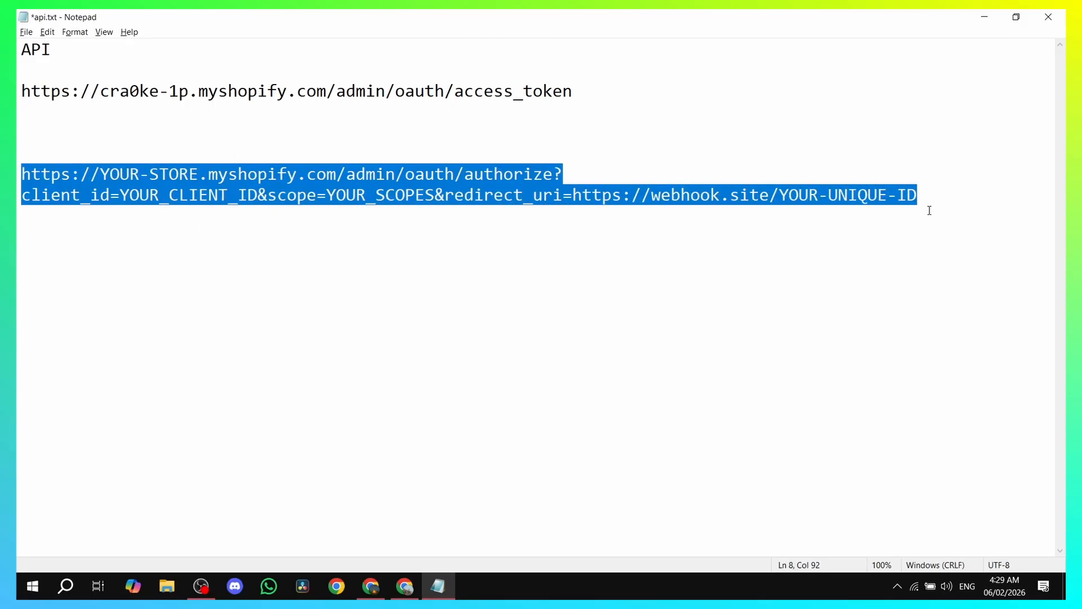
pyautogui.click(928, 212)
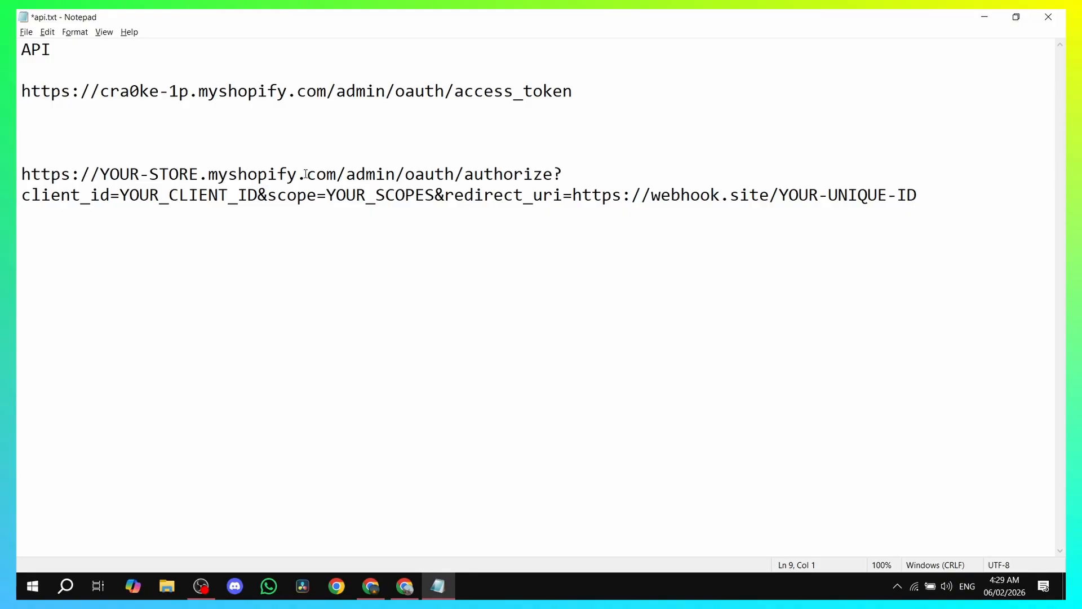
pyautogui.moveTo(101, 175); pyautogui.dragTo(199, 176)
pyautogui.click(130, 89)
pyautogui.moveTo(101, 90); pyautogui.dragTo(189, 93)
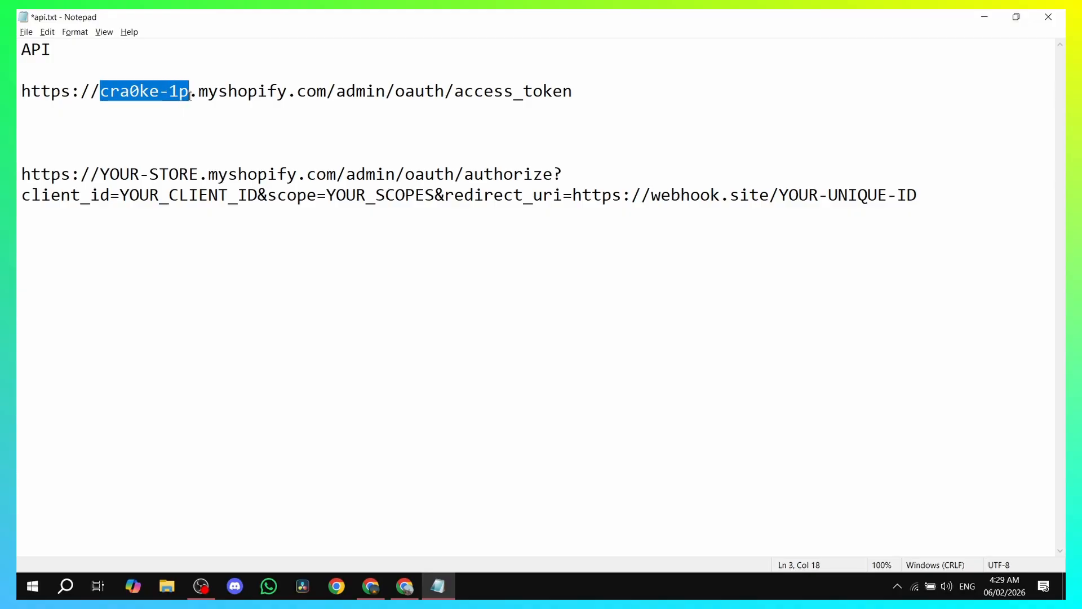
pyautogui.moveTo(199, 176); pyautogui.dragTo(101, 173)
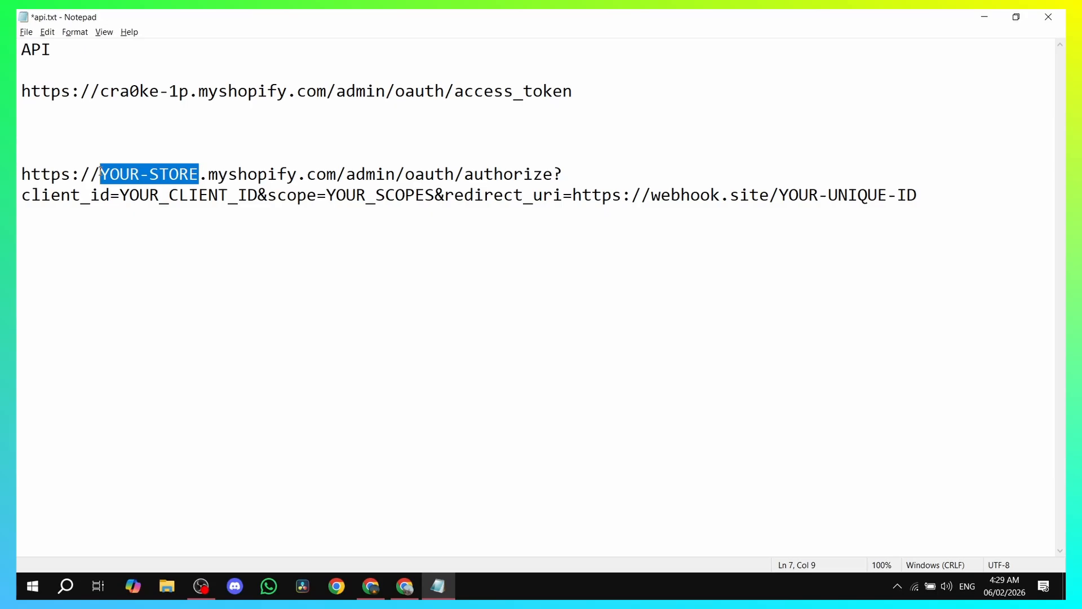
pyautogui.hotkey('ctrl', 'v')
pyautogui.hotkey('ctrl', 'End')
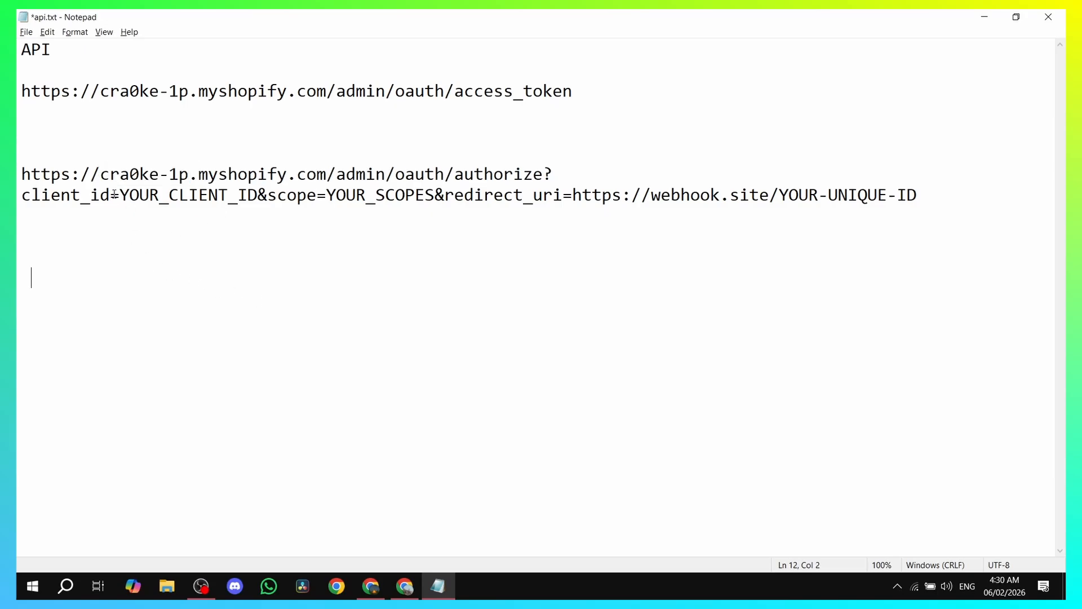
pyautogui.moveTo(18, 201); pyautogui.dragTo(258, 195)
pyautogui.click(123, 242)
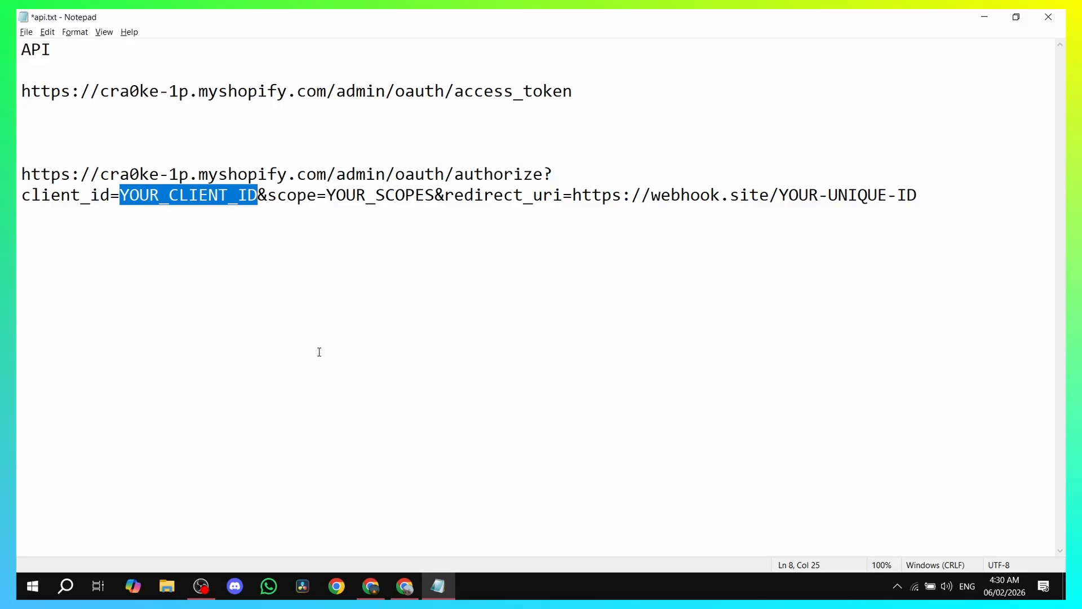
# - Paste Test App's Client ID from Dev Dashboard over YOUR_CLIENT_ID in the authorize URL
pyautogui.hotkey('alt', 'Tab')
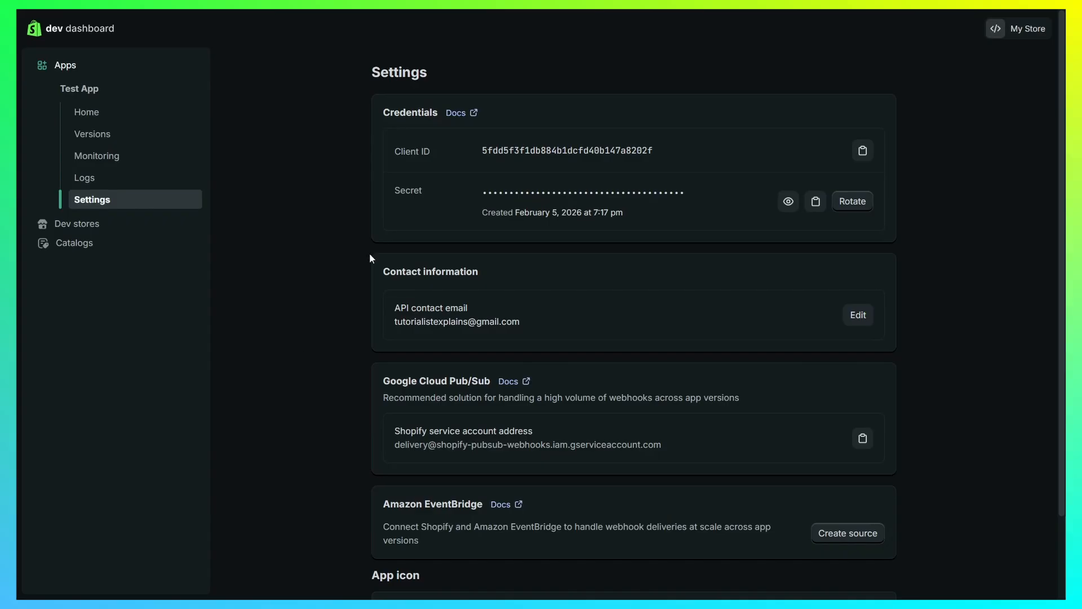
pyautogui.click(870, 155)
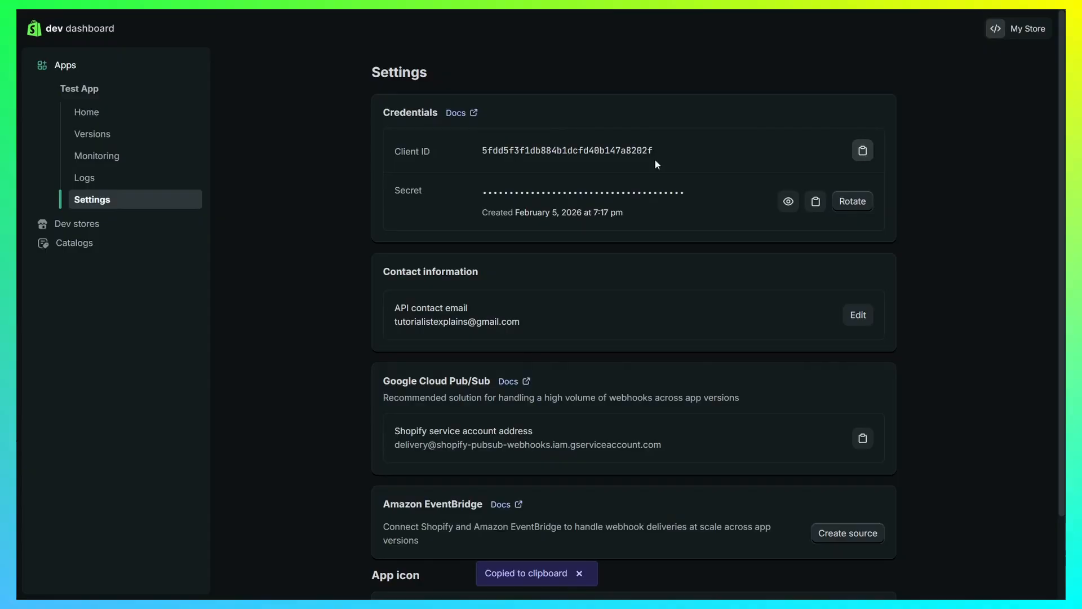
pyautogui.hotkey('alt', 'Tab')
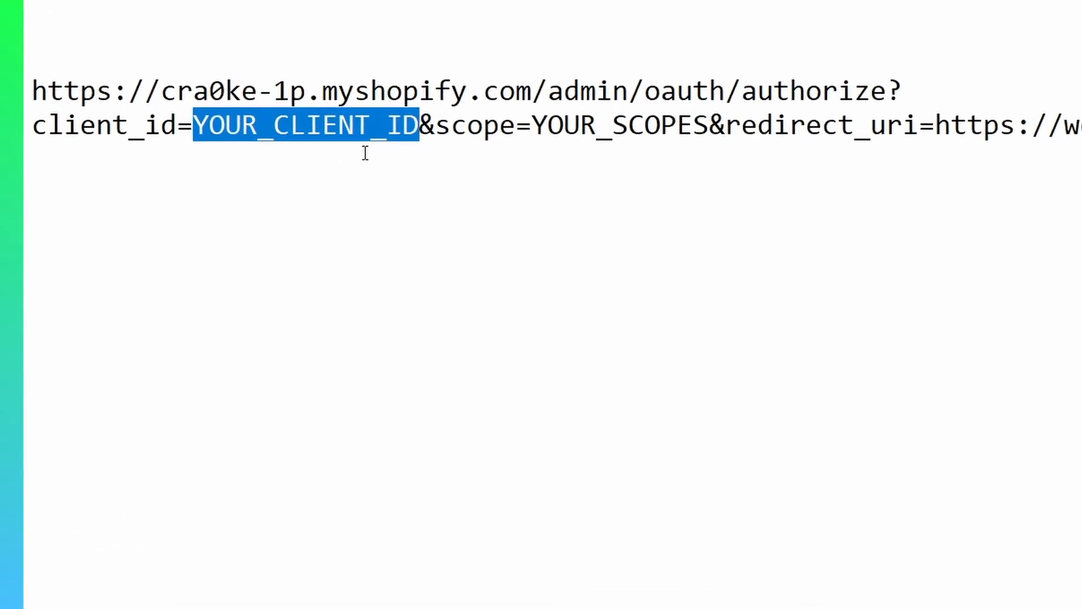
pyautogui.hotkey('ctrl', 'v')
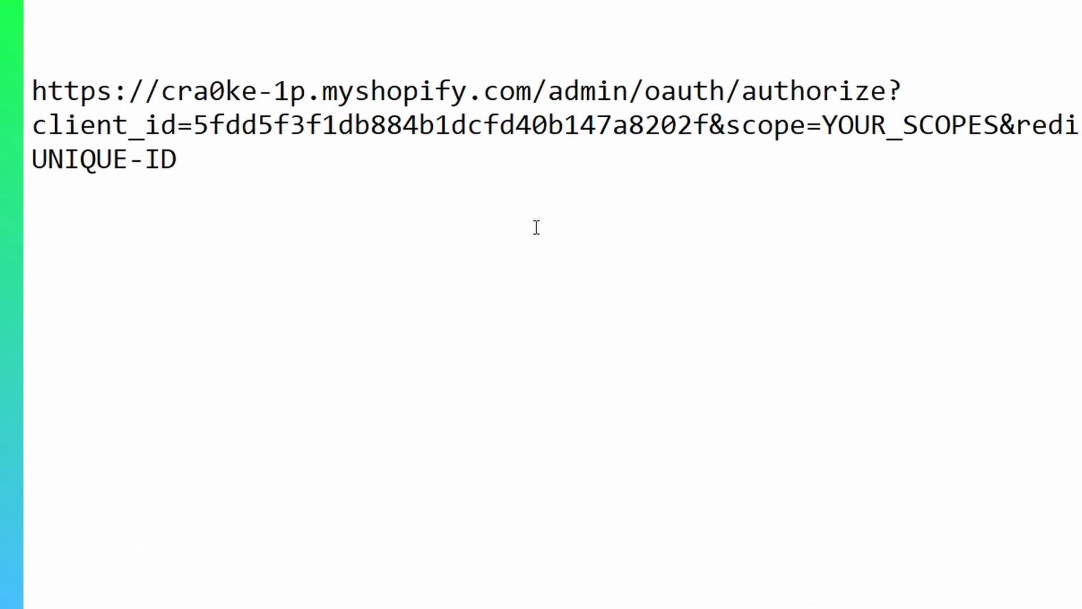
pyautogui.click(536, 228)
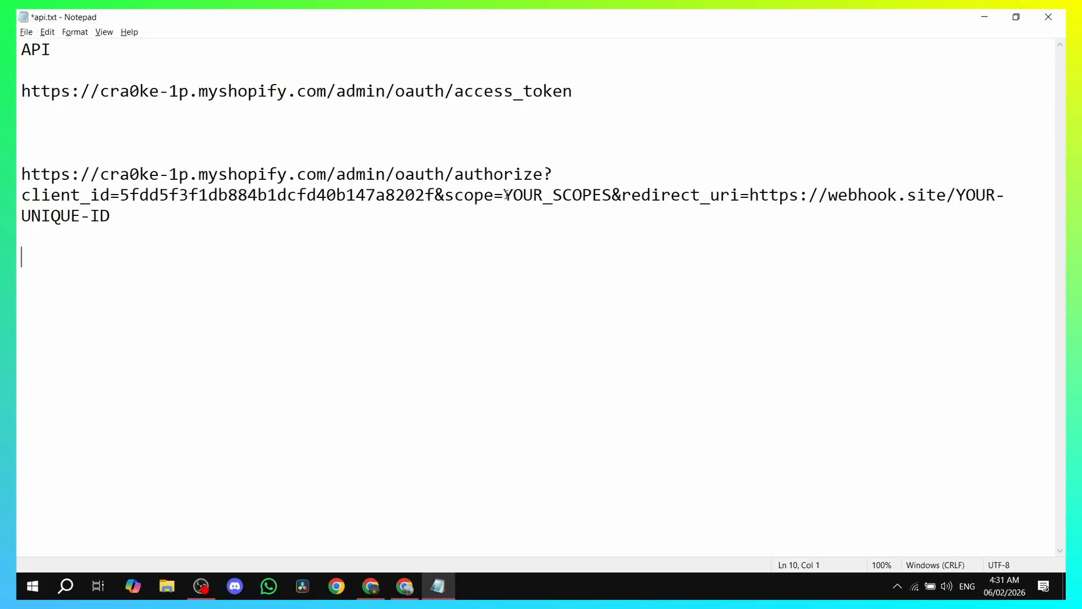
pyautogui.moveTo(503, 196); pyautogui.dragTo(616, 197)
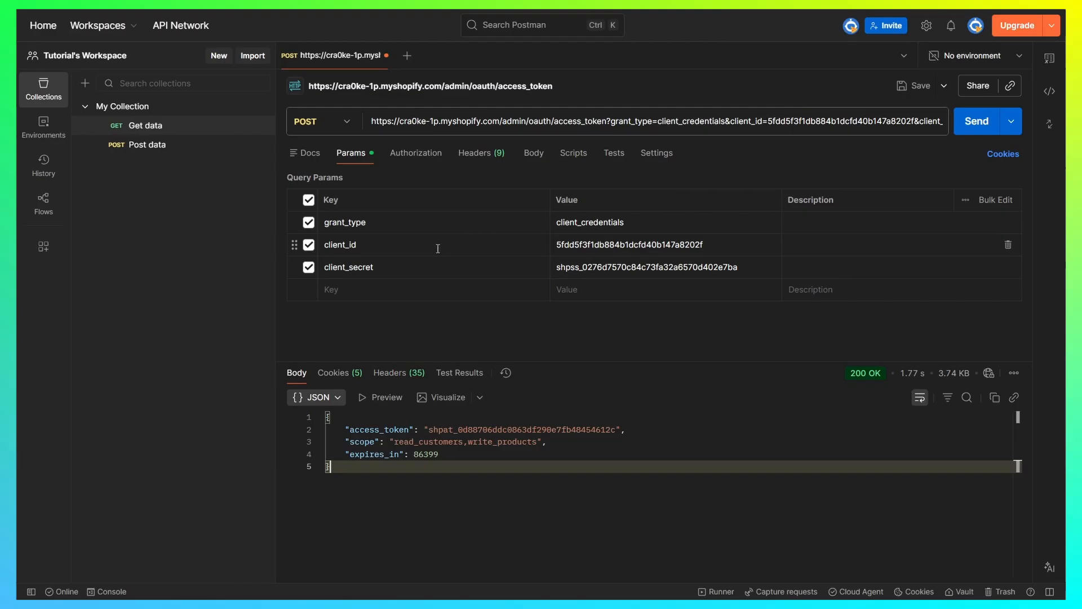
pyautogui.moveTo(345, 441); pyautogui.dragTo(537, 442)
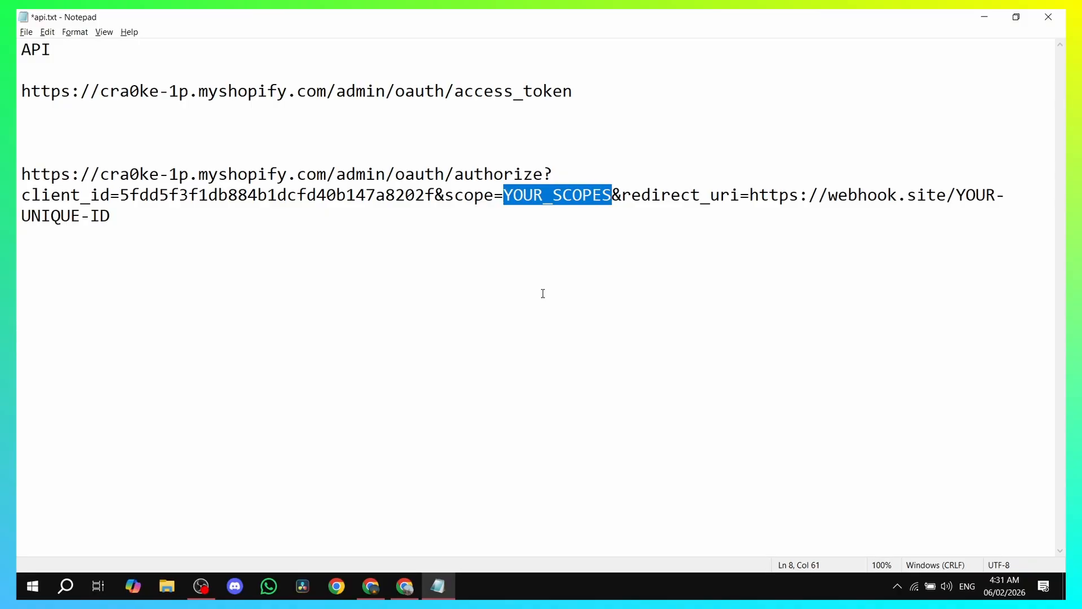
# - Paste read_customers,write_products over YOUR_SCOPES and select the webhook.site redirect URL
pyautogui.hotkey('ctrl', 'v')
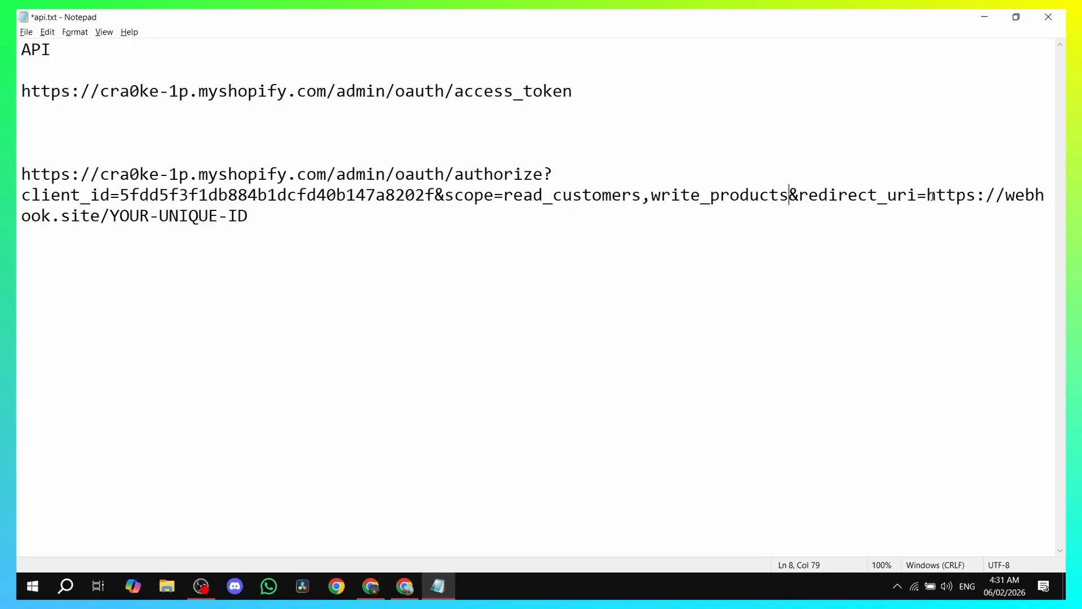
pyautogui.moveTo(927, 195); pyautogui.dragTo(969, 212)
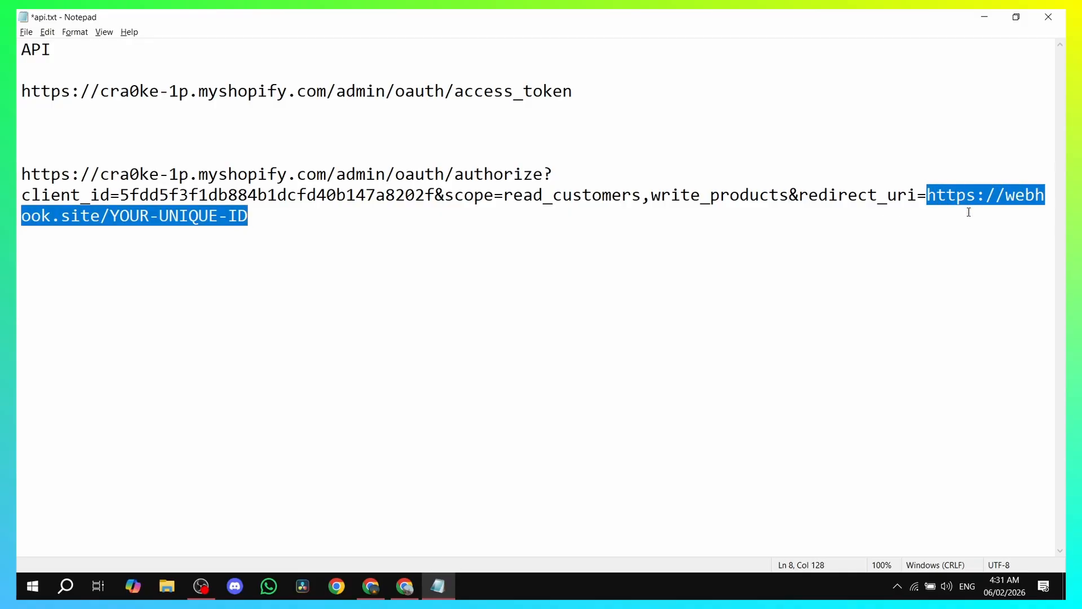
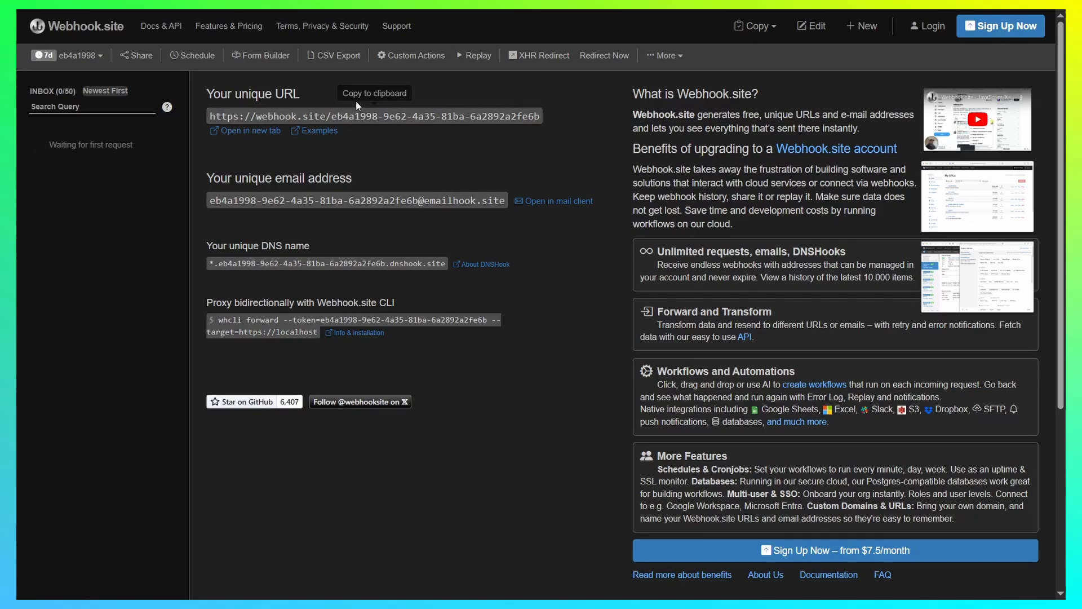
# - Paste the Webhook.site unique URL as redirect_uri in the Notepad authorize link, then select the whole link
pyautogui.click(328, 118)
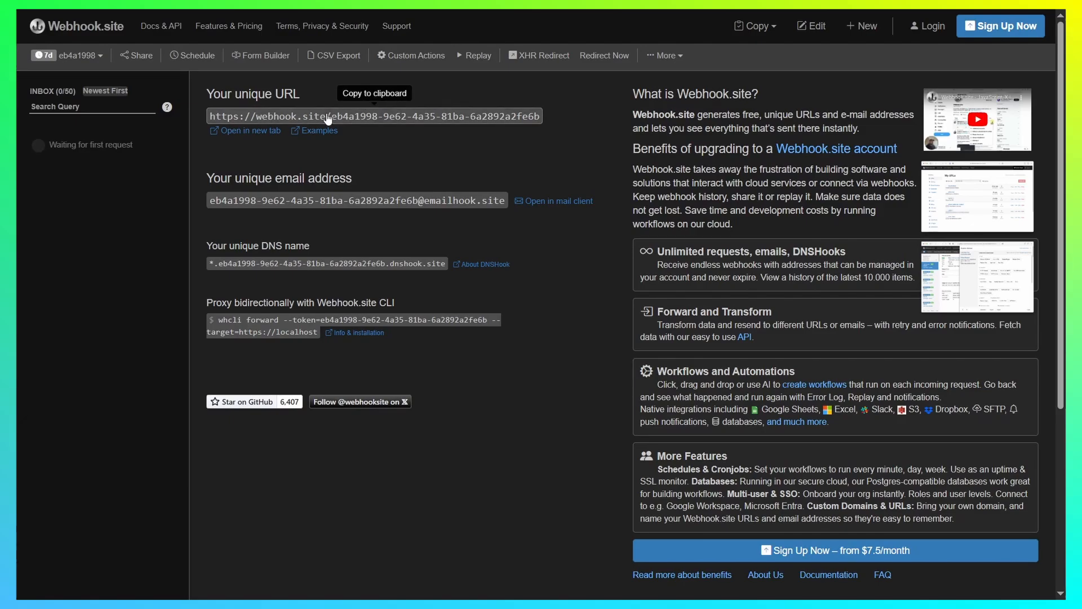
pyautogui.hotkey('alt', 'Tab')
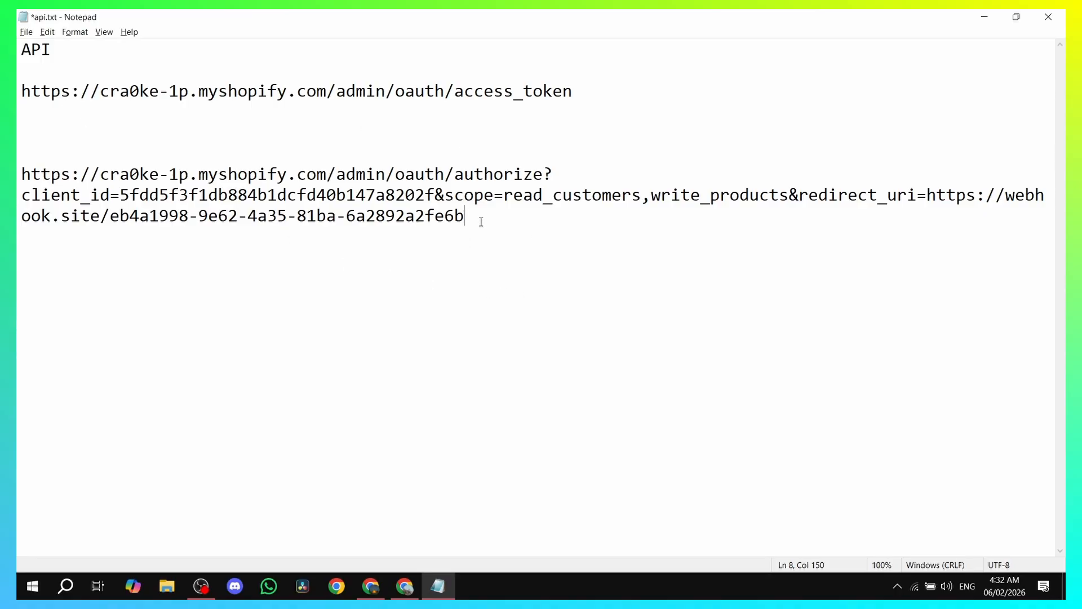
pyautogui.moveTo(473, 213); pyautogui.dragTo(20, 175)
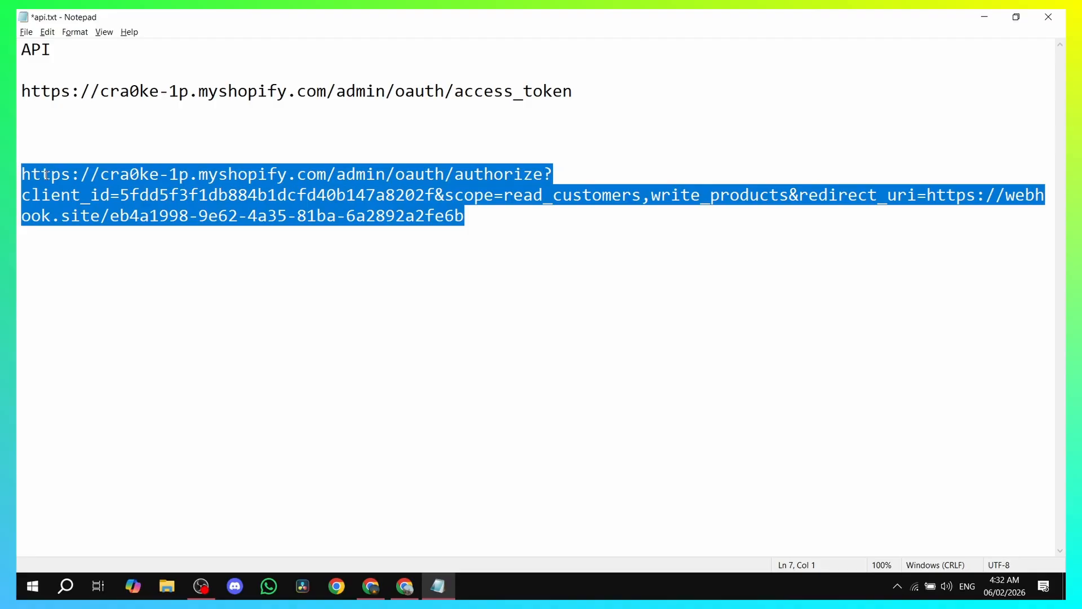
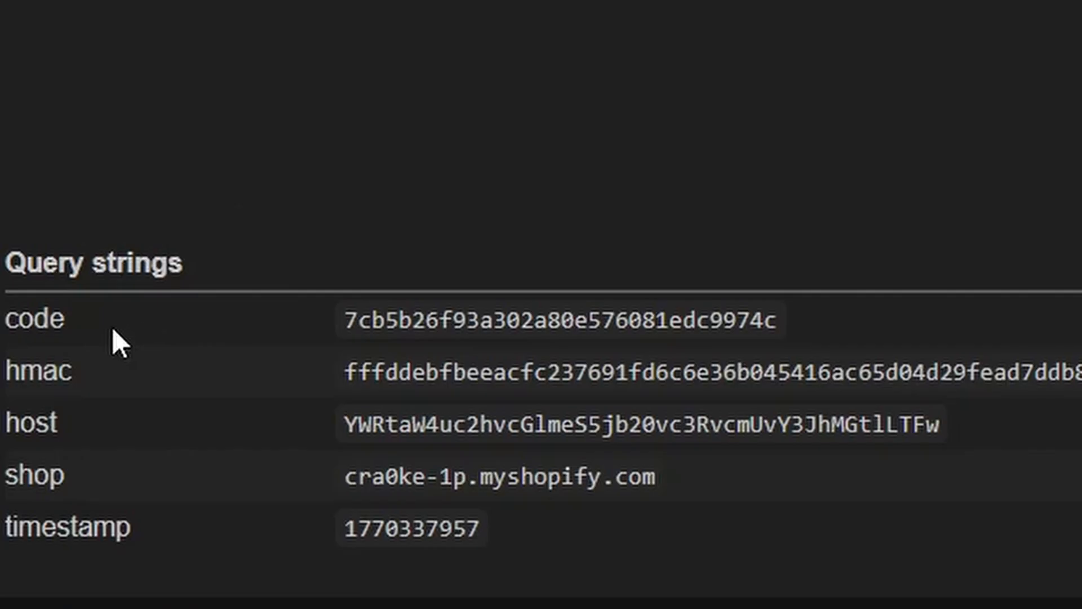
# - Highlight the returned Shopify authorization code row in Webhook.site's query strings, then deselect it
pyautogui.moveTo(5, 248); pyautogui.dragTo(877, 329)
pyautogui.click(465, 313)
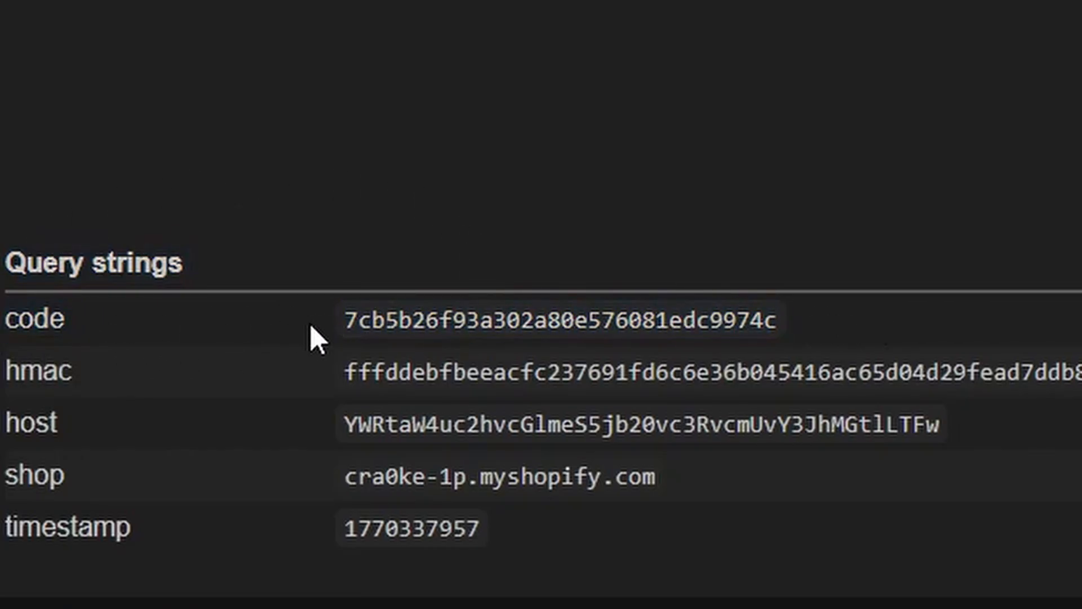
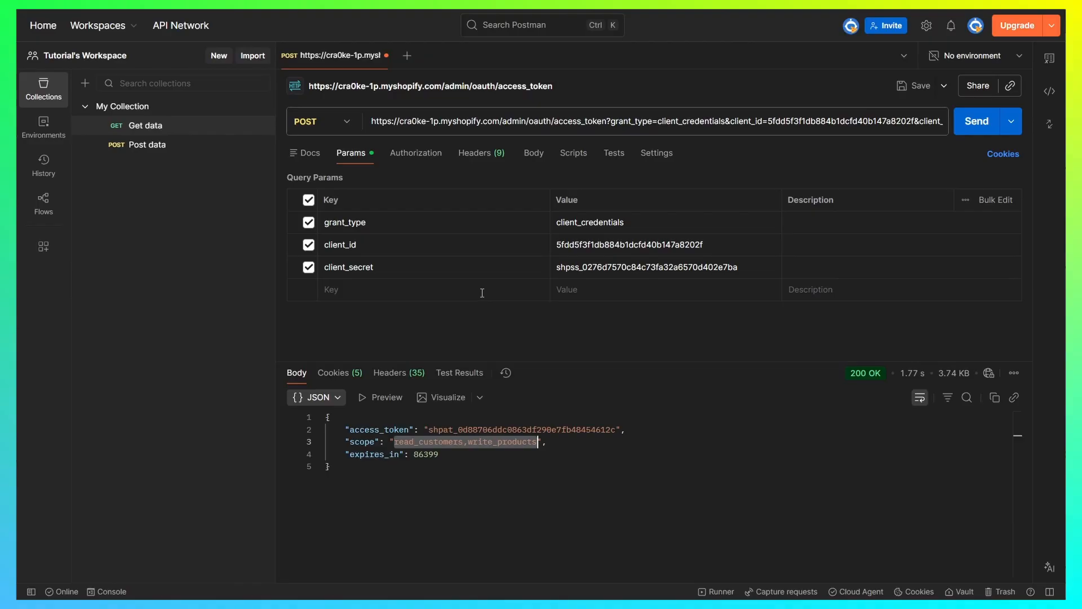
# - Create a new request set to POST with an x-www-form-urlencoded body
pyautogui.click(407, 56)
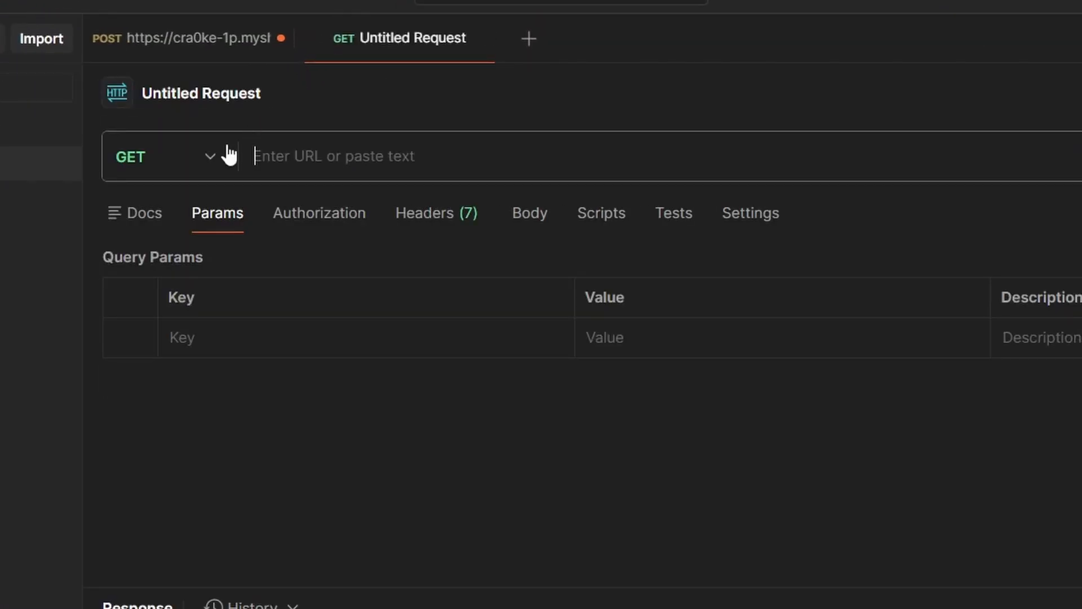
pyautogui.click(347, 123)
pyautogui.click(186, 267)
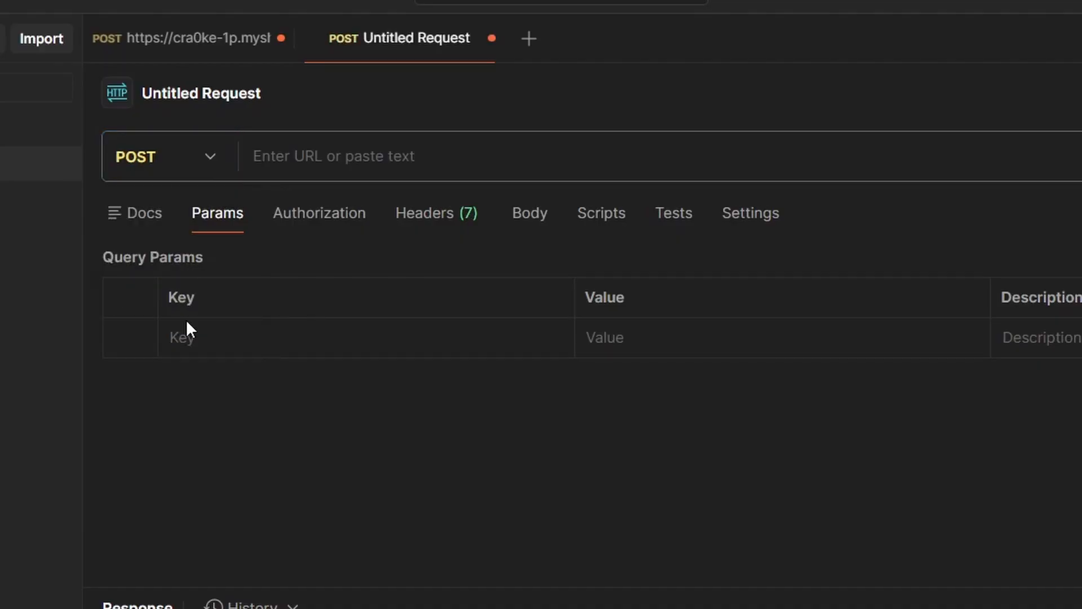
pyautogui.click(530, 221)
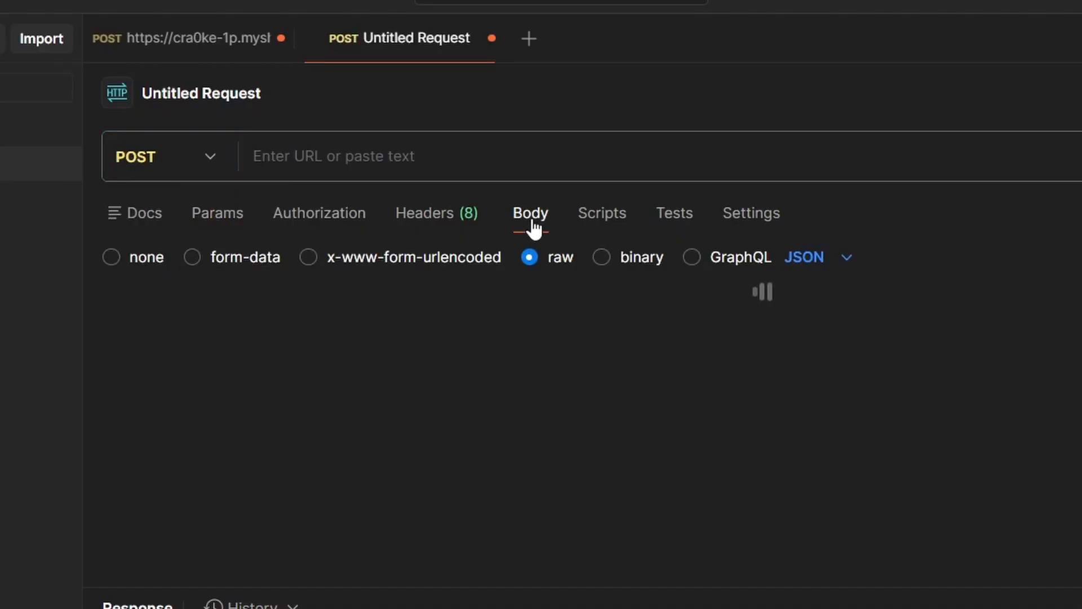
pyautogui.click(307, 258)
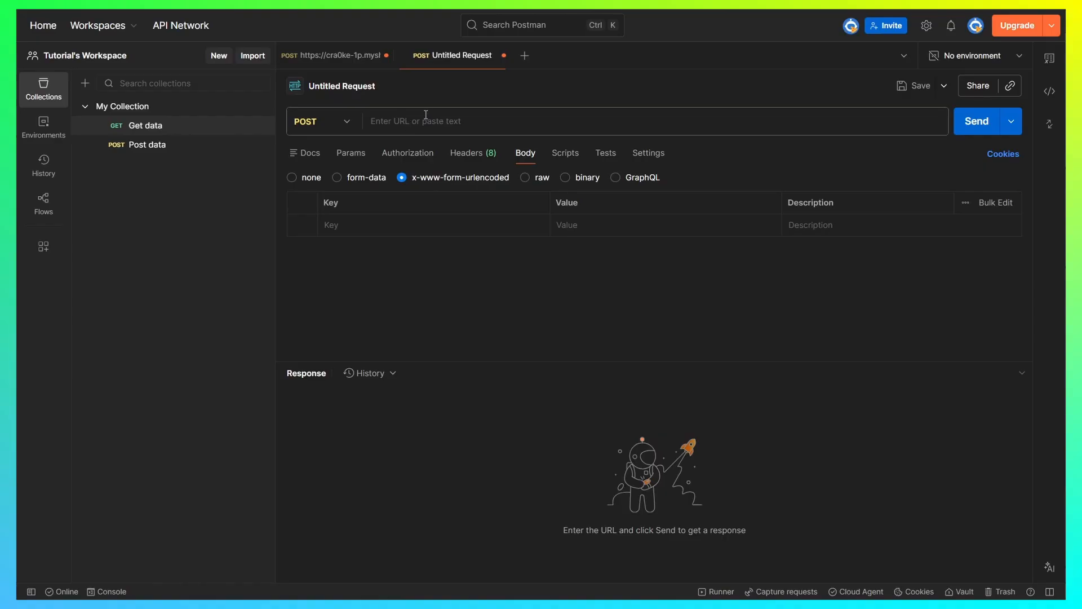
pyautogui.click(345, 56)
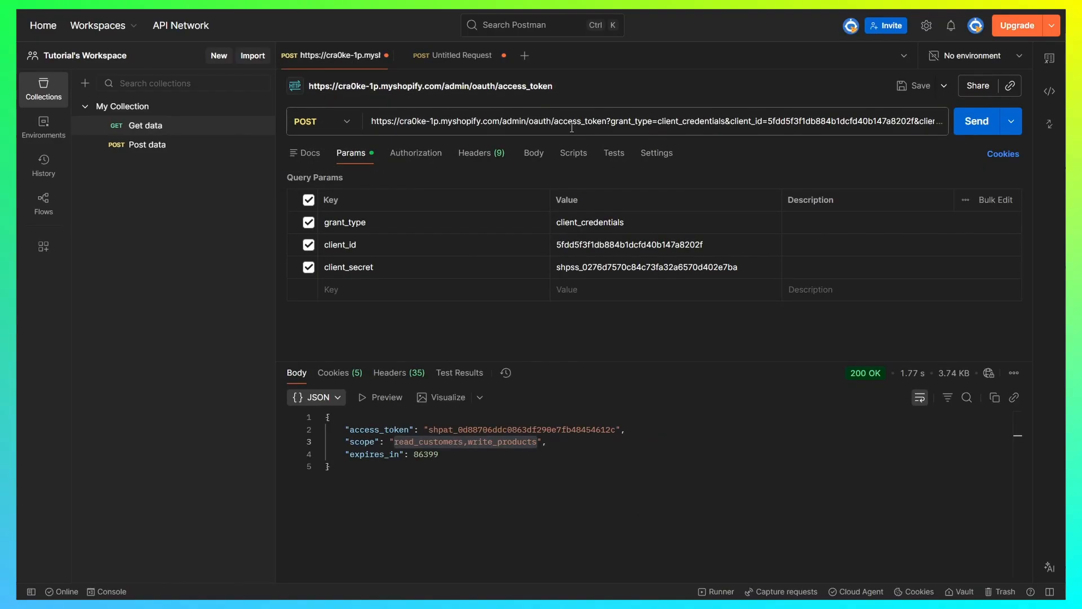
pyautogui.click(611, 121)
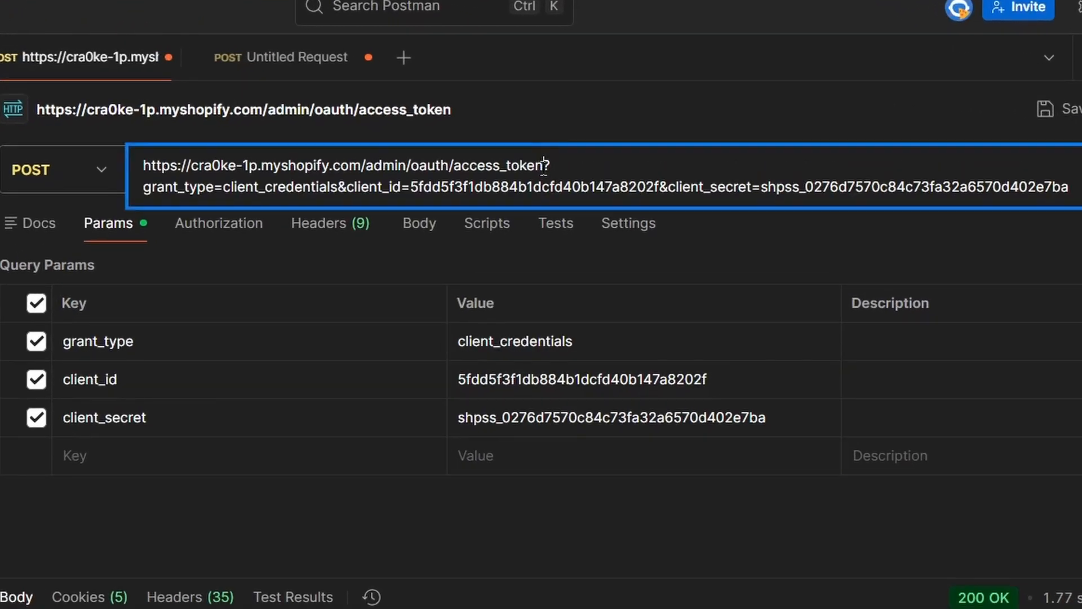
pyautogui.moveTo(544, 165); pyautogui.dragTo(145, 165)
pyautogui.hotkey('ctrl', 'c')
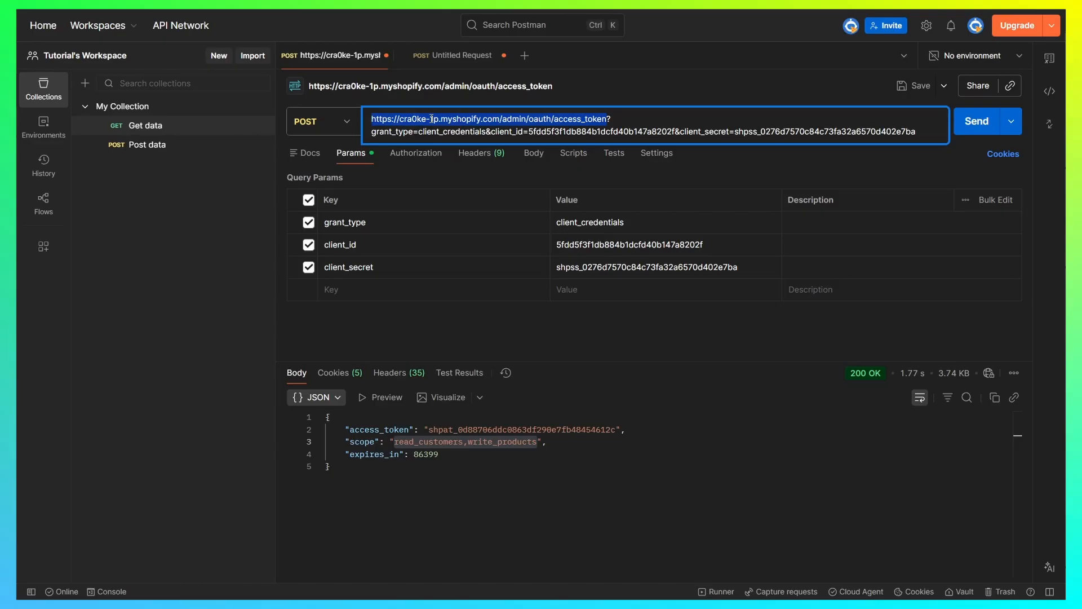
pyautogui.click(465, 67)
pyautogui.click(450, 125)
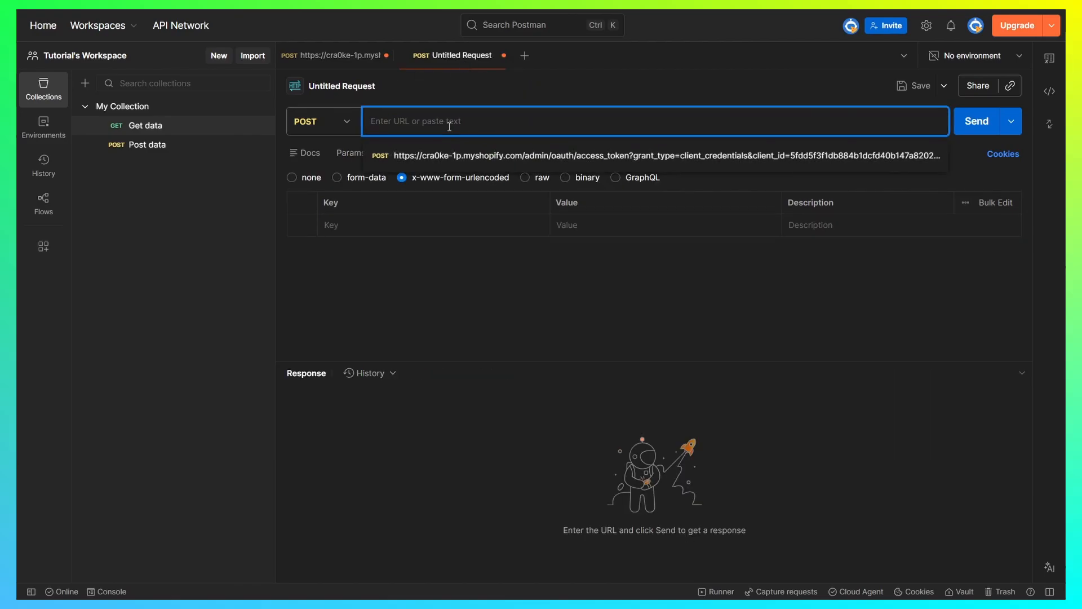
pyautogui.hotkey('ctrl', 'v')
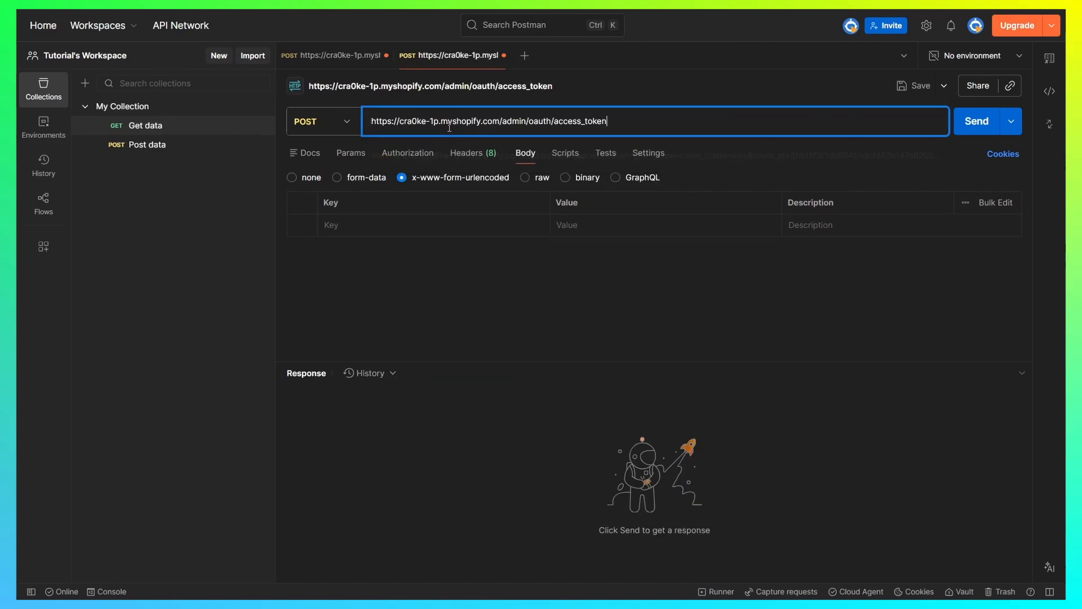
# - Enter client_id, client_secret and code as the three form-body keys
pyautogui.click(509, 268)
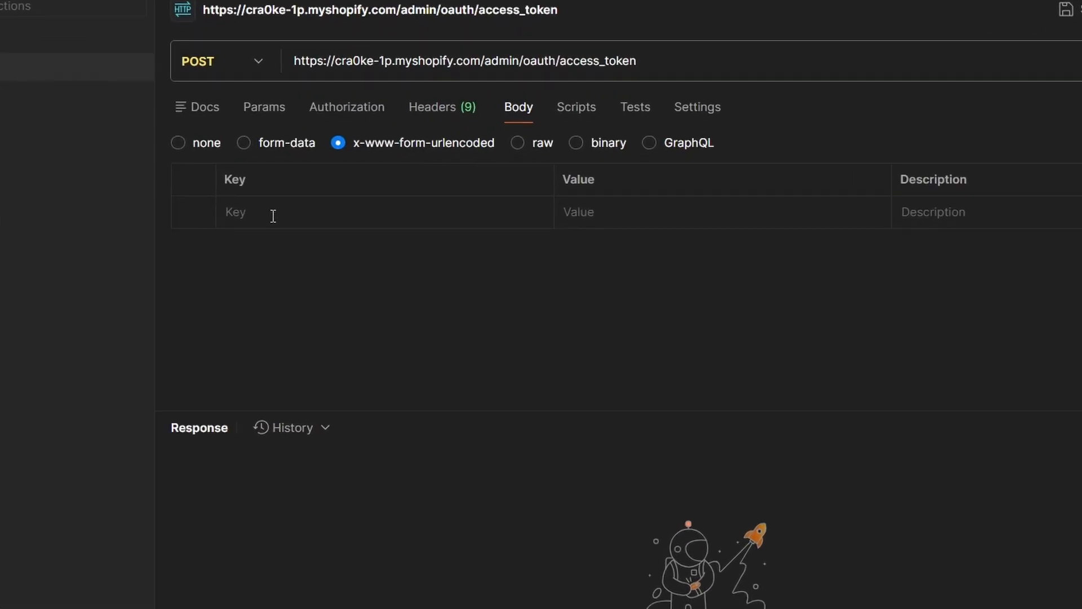
pyautogui.click(145, 198)
pyautogui.write('client_id')
pyautogui.click(135, 239)
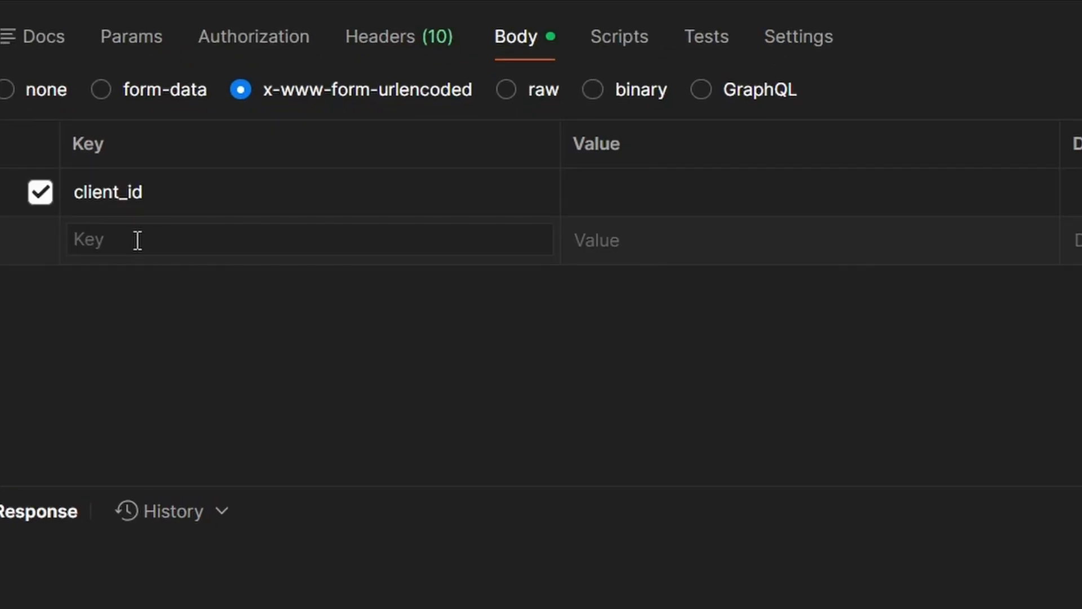
pyautogui.write('client_secret')
pyautogui.click(179, 291)
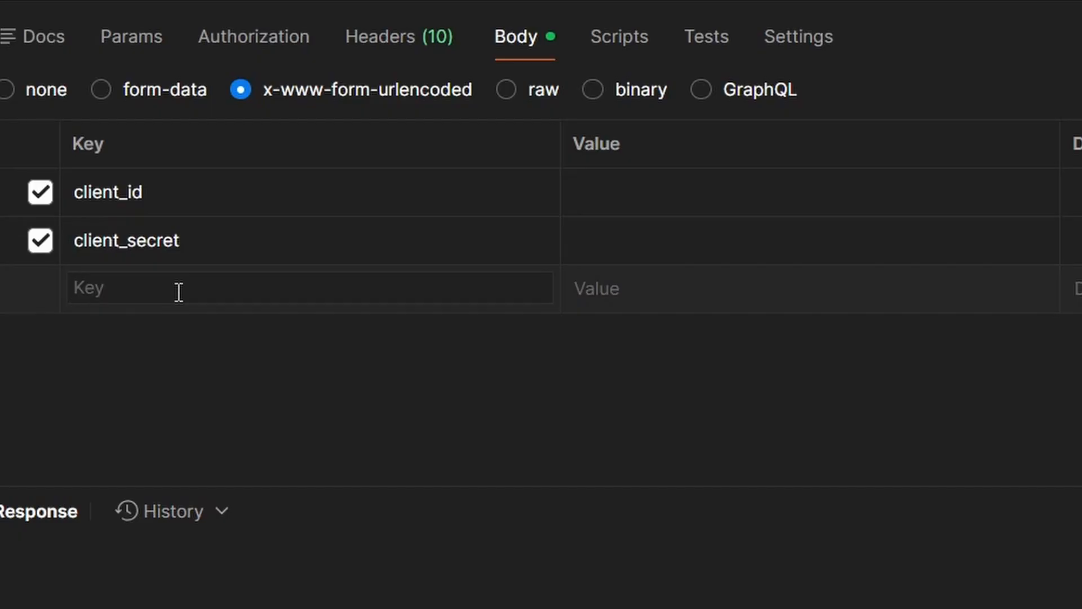
pyautogui.write('code')
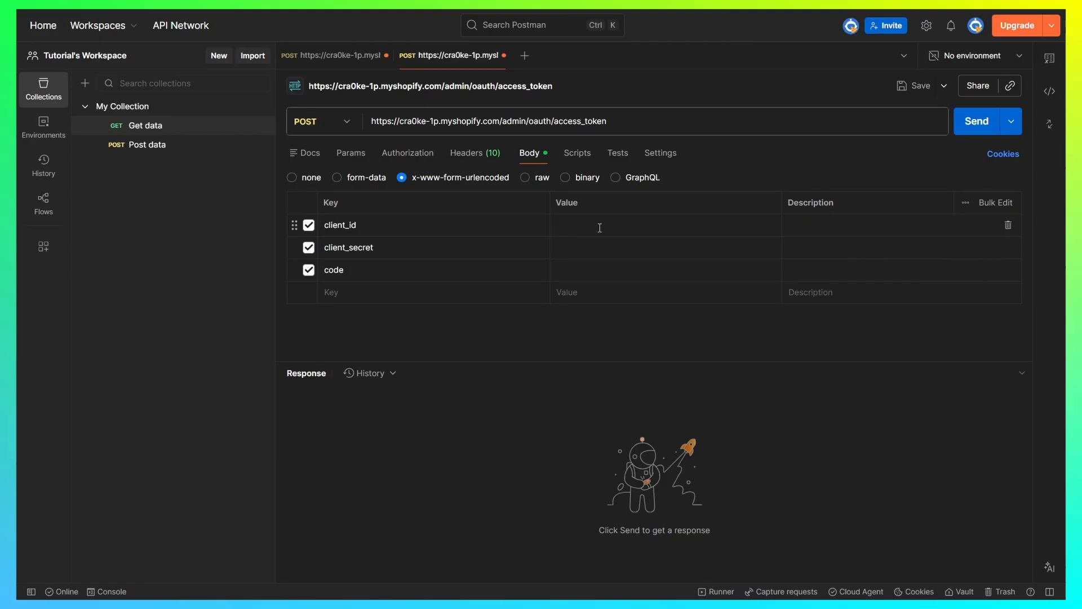
pyautogui.click(600, 228)
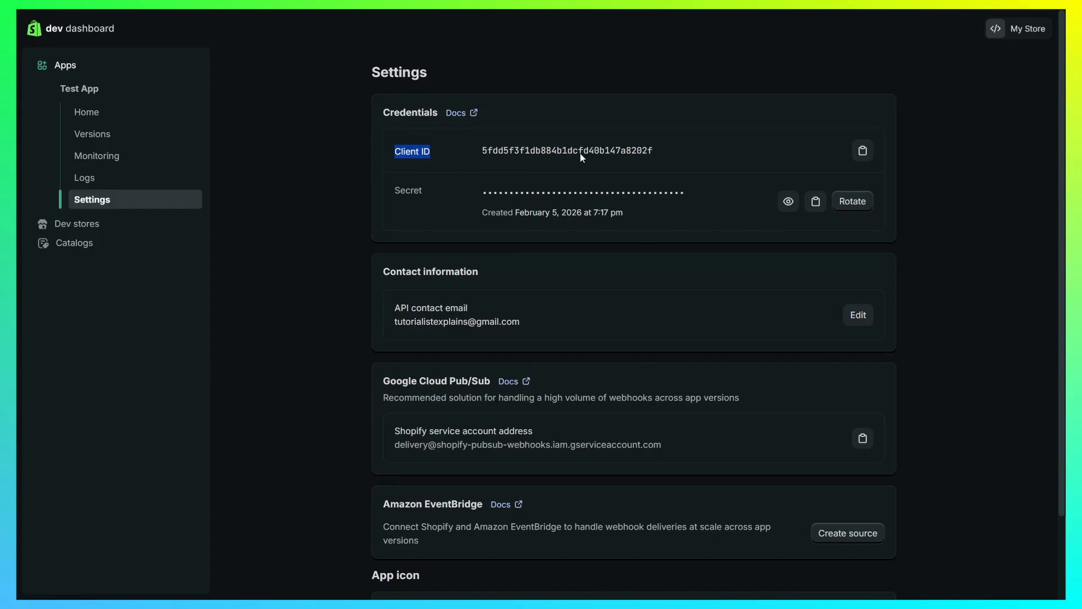
# - Paste the app's client ID from the Shopify dev dashboard as client_id's value, then copy the client secret
pyautogui.click(862, 150)
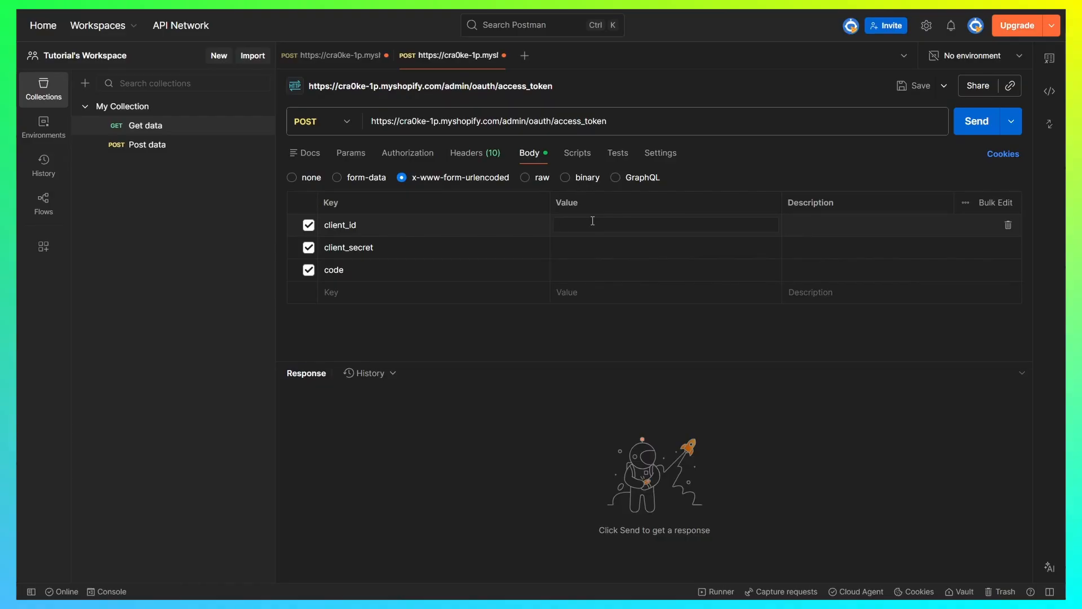
pyautogui.hotkey('ctrl', 'v')
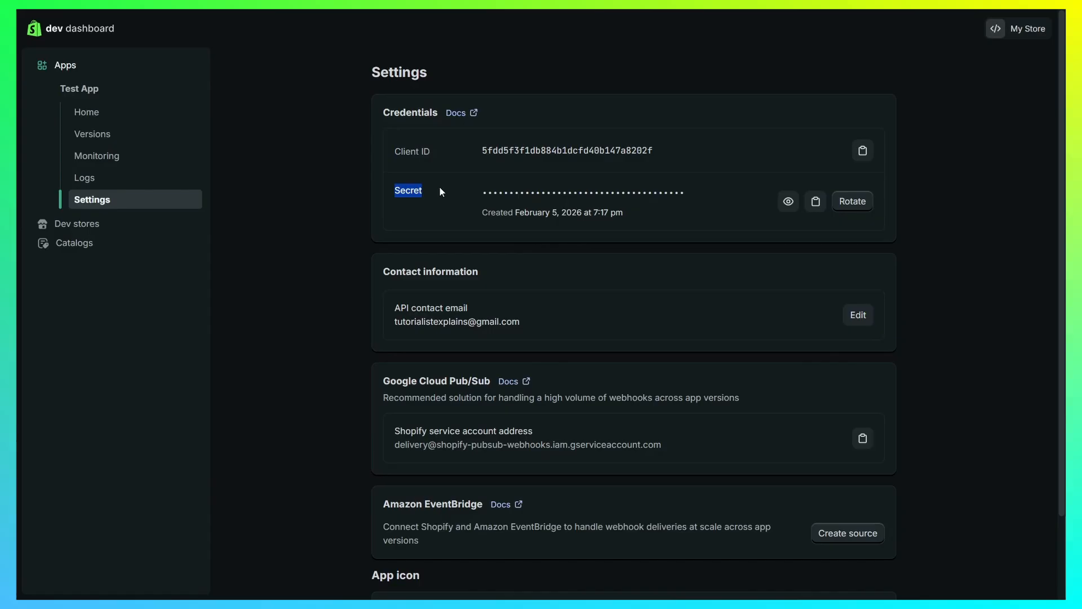
pyautogui.click(816, 202)
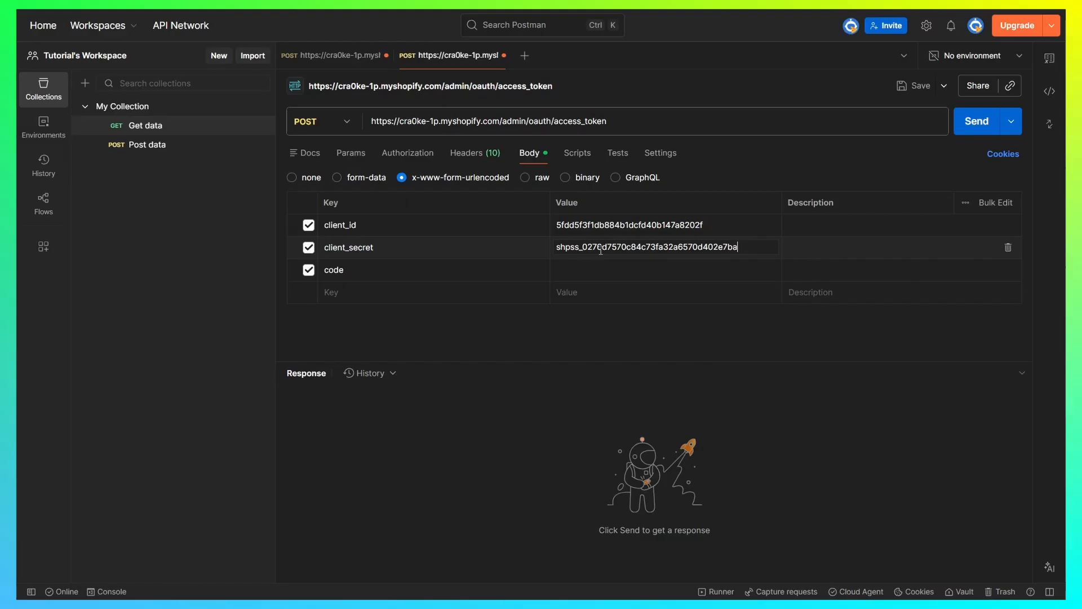
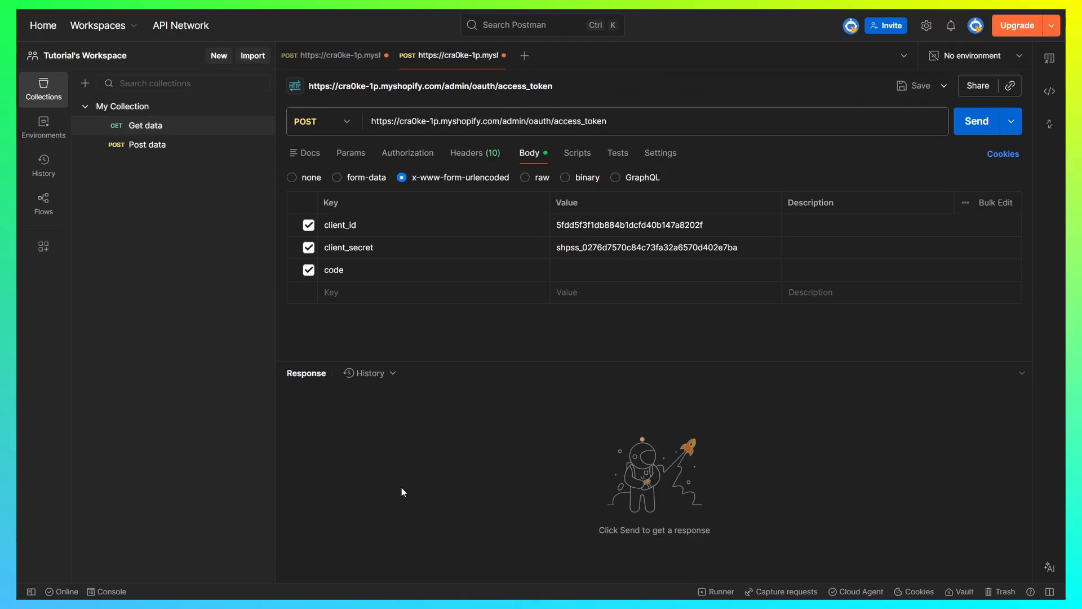
# - Paste the authorization code as the code field's value in the request body
pyautogui.click(568, 272)
pyautogui.hotkey('ctrl', 'v')
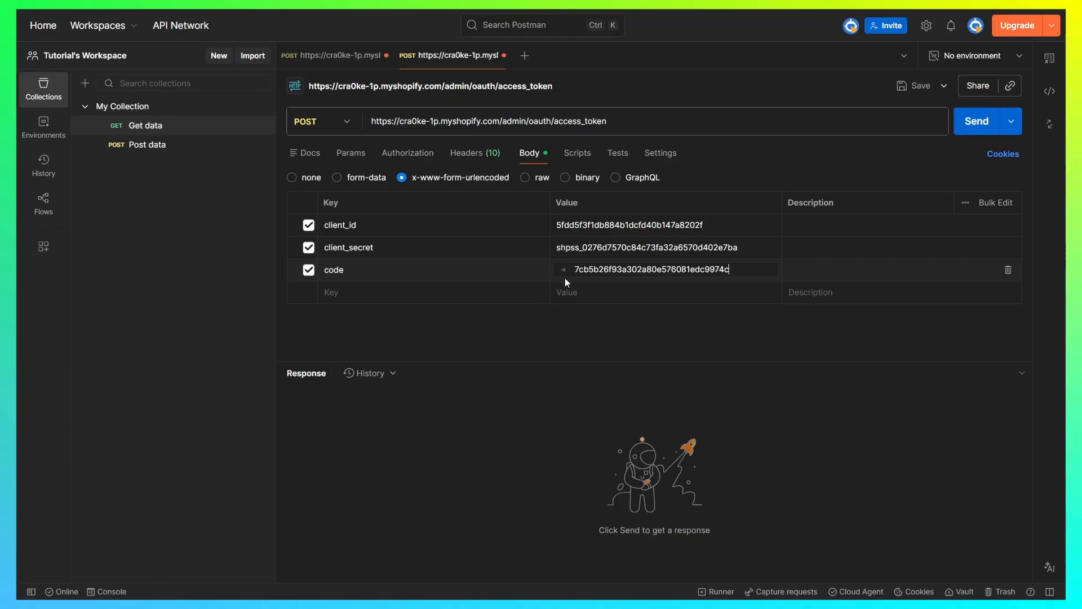
# - Send the form-encoded access-token request and review the 400 invalid_request error page
pyautogui.click(973, 129)
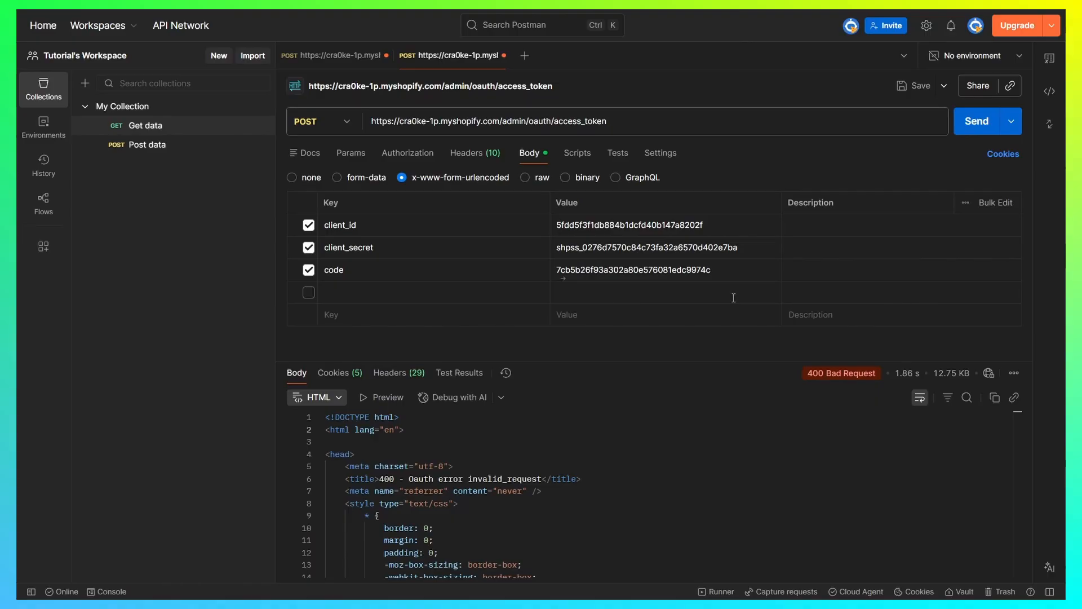
pyautogui.scroll(-3, 474, 454)
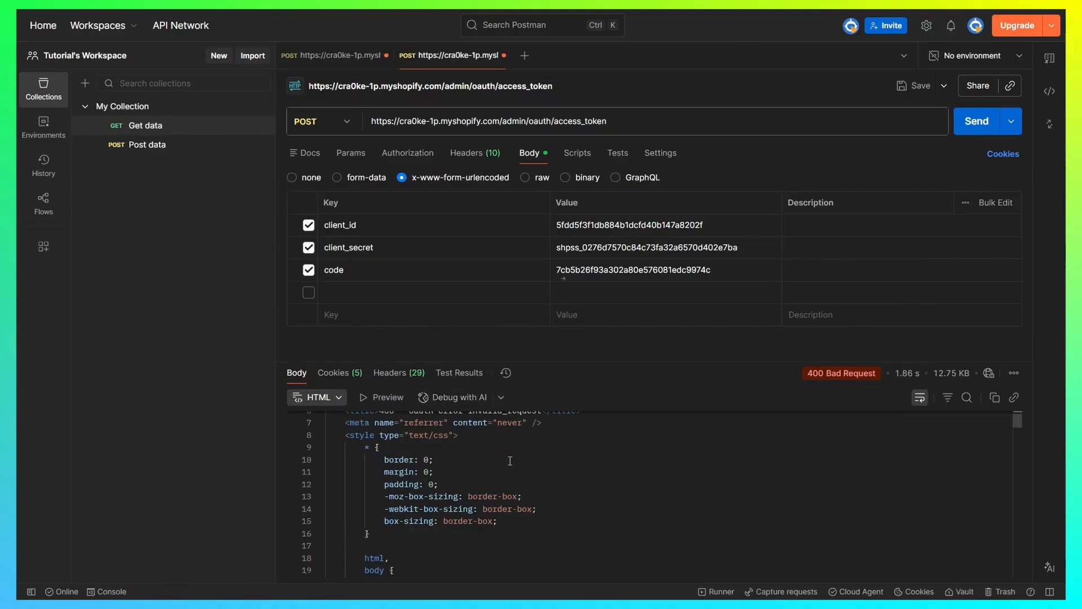
pyautogui.scroll(3, 463, 457)
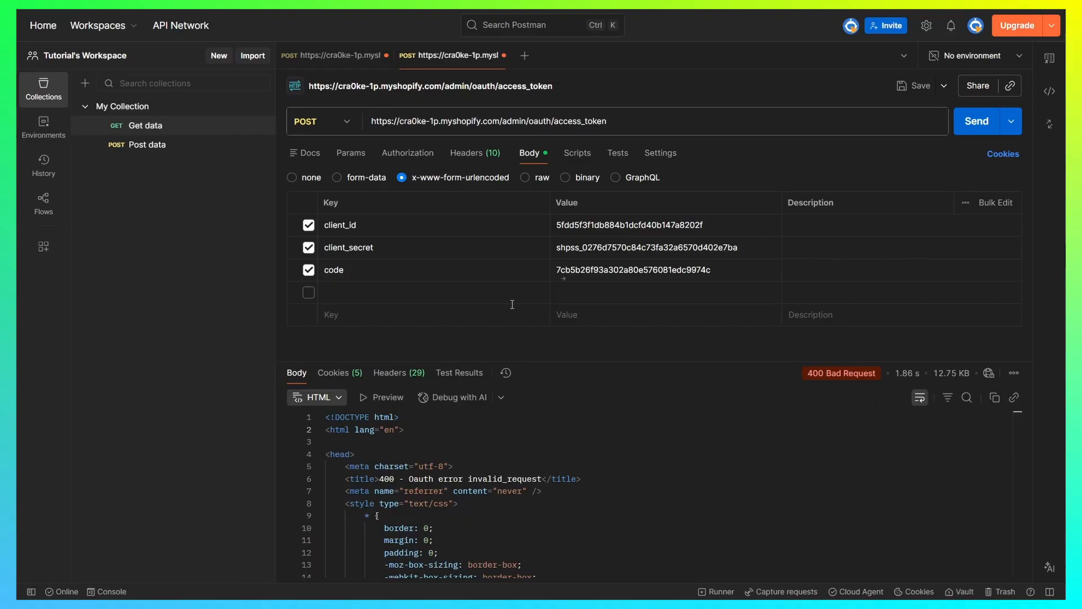
# - Switch to the client_credentials request's 200 OK response and select its access_token value
pyautogui.click(338, 56)
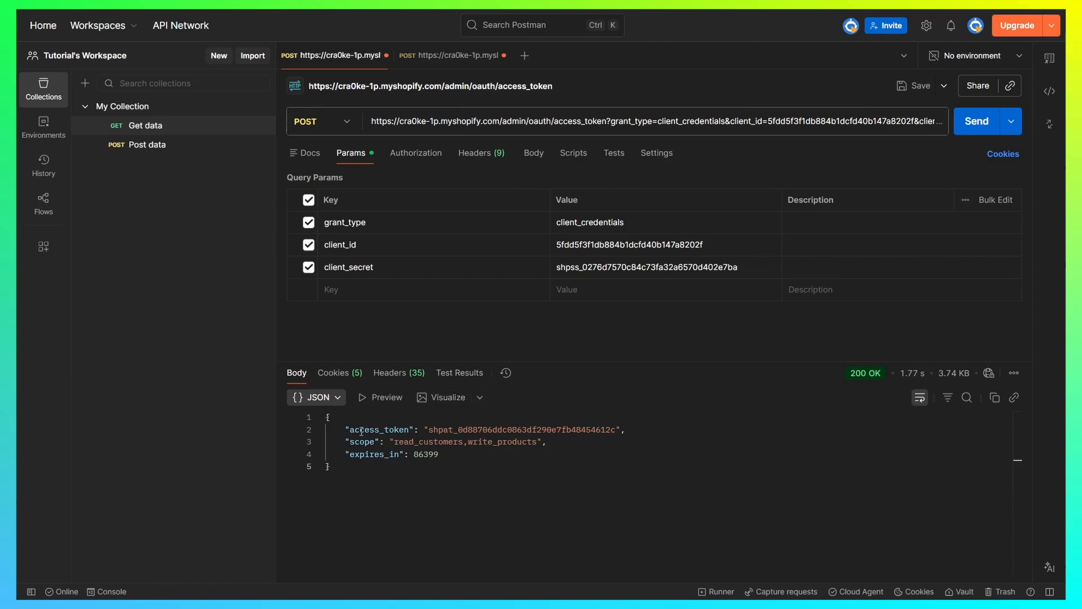
pyautogui.moveTo(428, 432); pyautogui.dragTo(615, 434)
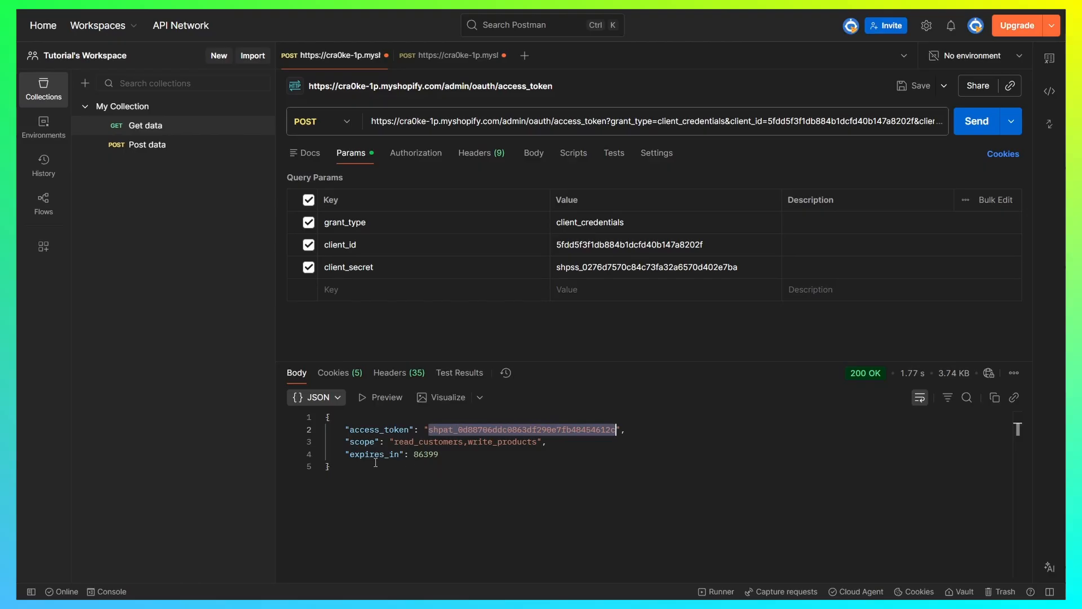